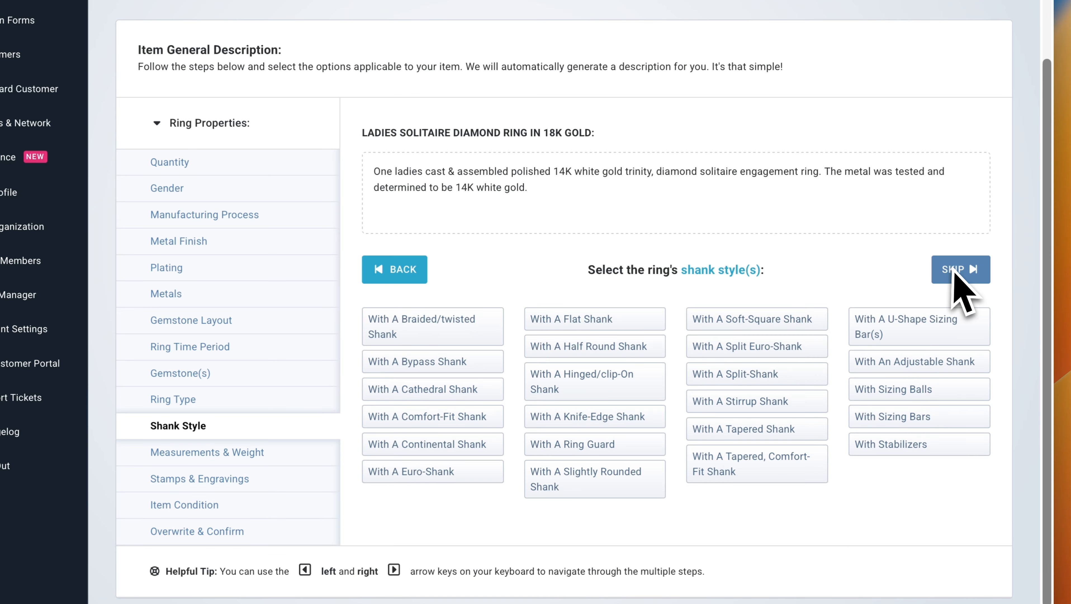
Skip the Shank Style step and import the diamond details from the GIA report
left_click(955, 272)
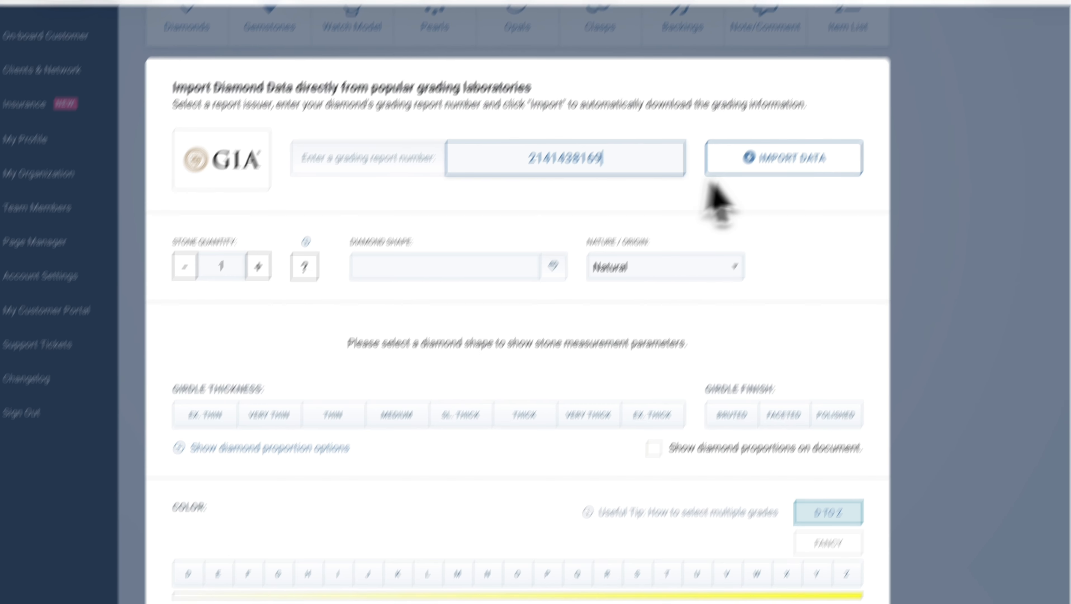
left_click(712, 169)
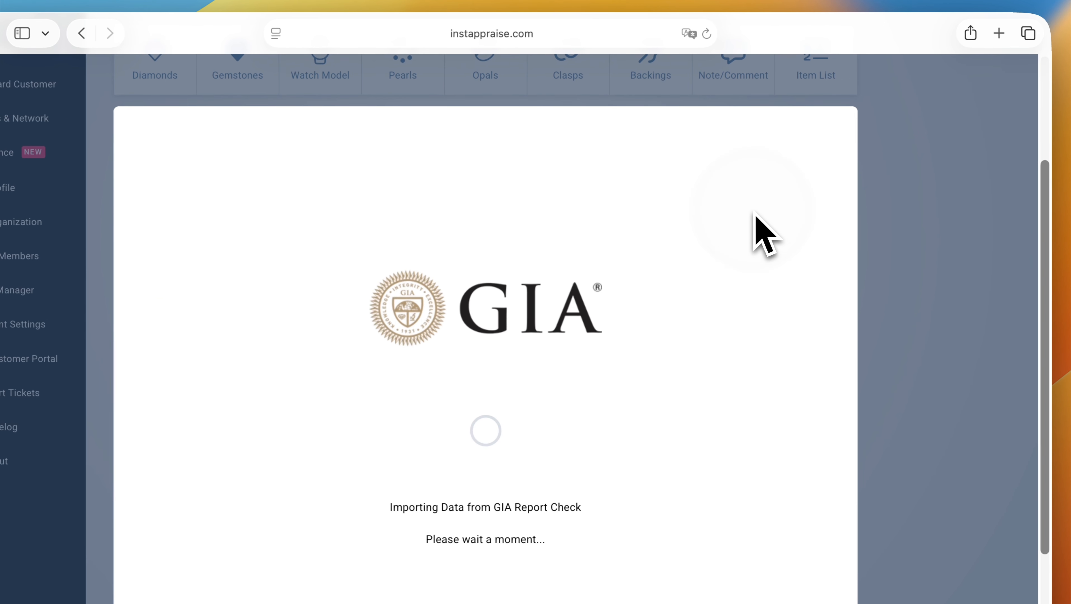
left_click_drag(1044, 246, 1055, 389)
left_click_drag(1056, 336, 1062, 394)
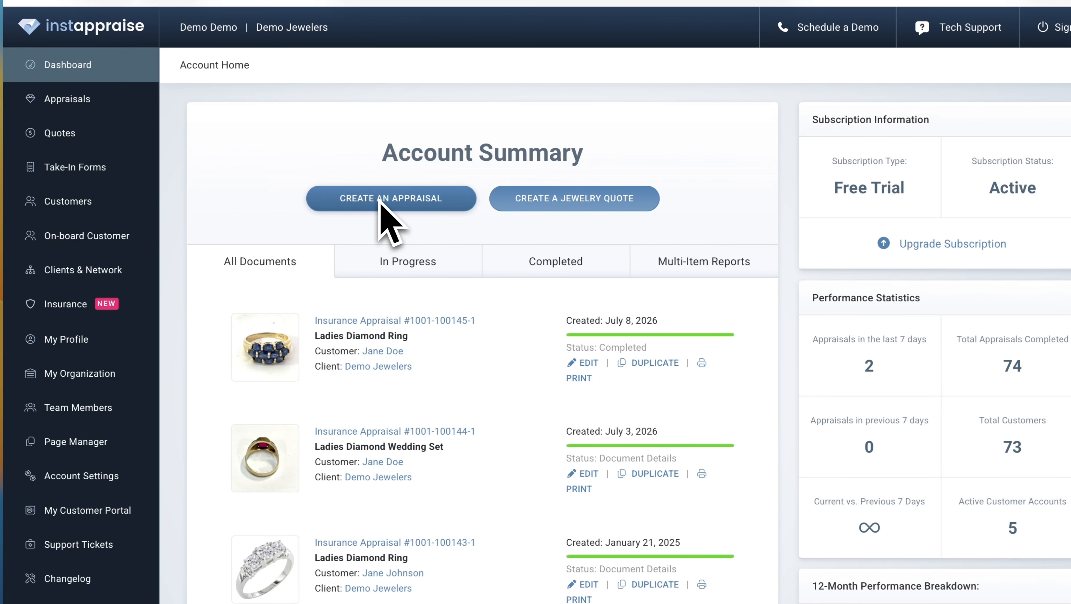
Start a new appraisal for a new customer and enter the customer's first and last name
left_click(381, 200)
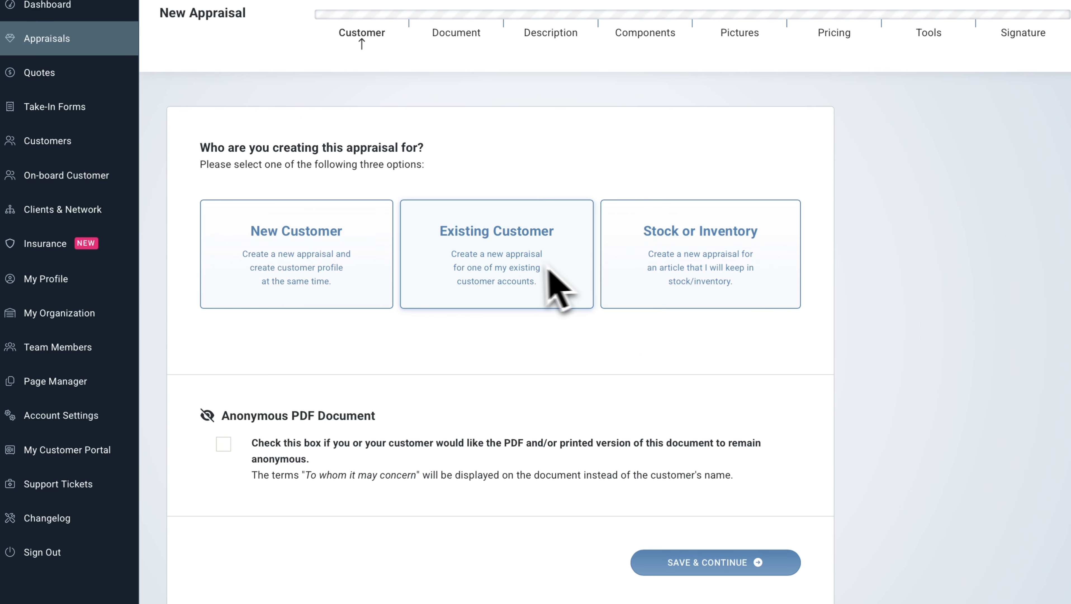
left_click(310, 264)
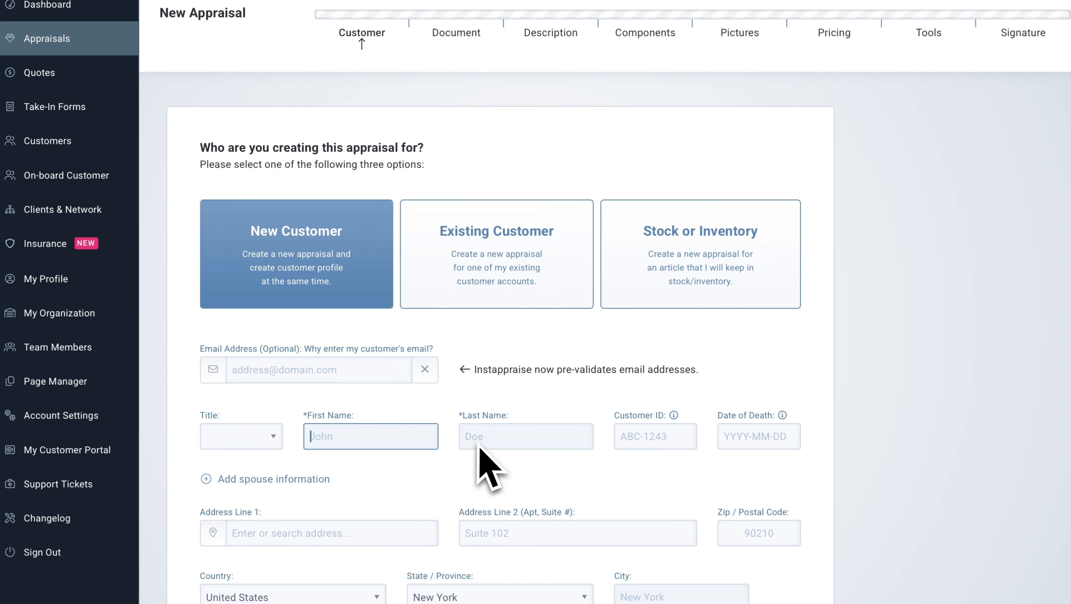
type("Hanna")
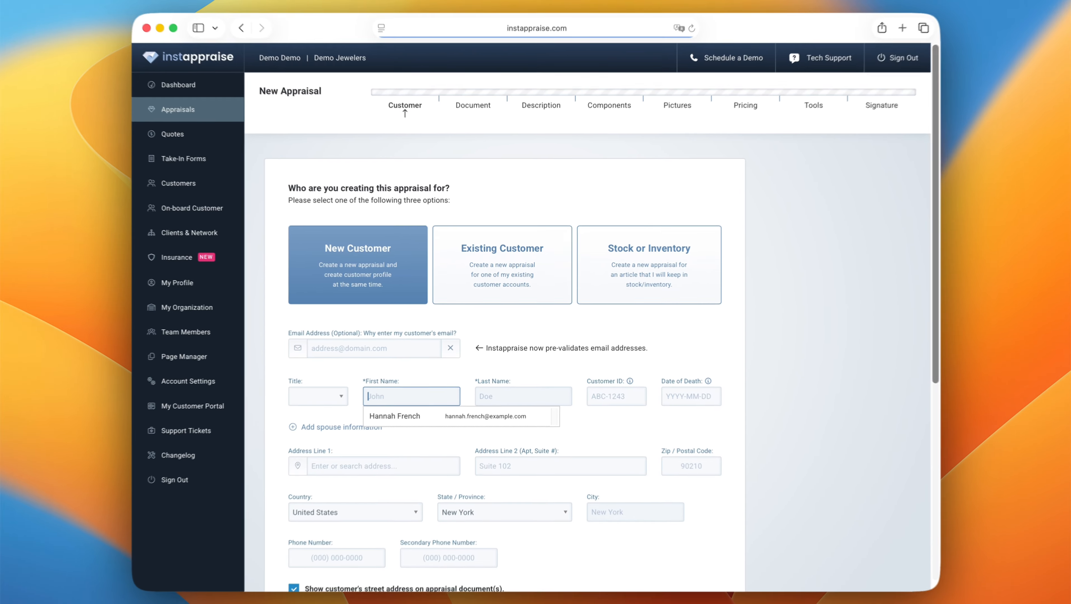
key("BackSpace")
key("BackSpace")
key("BackSpace")
type("S")
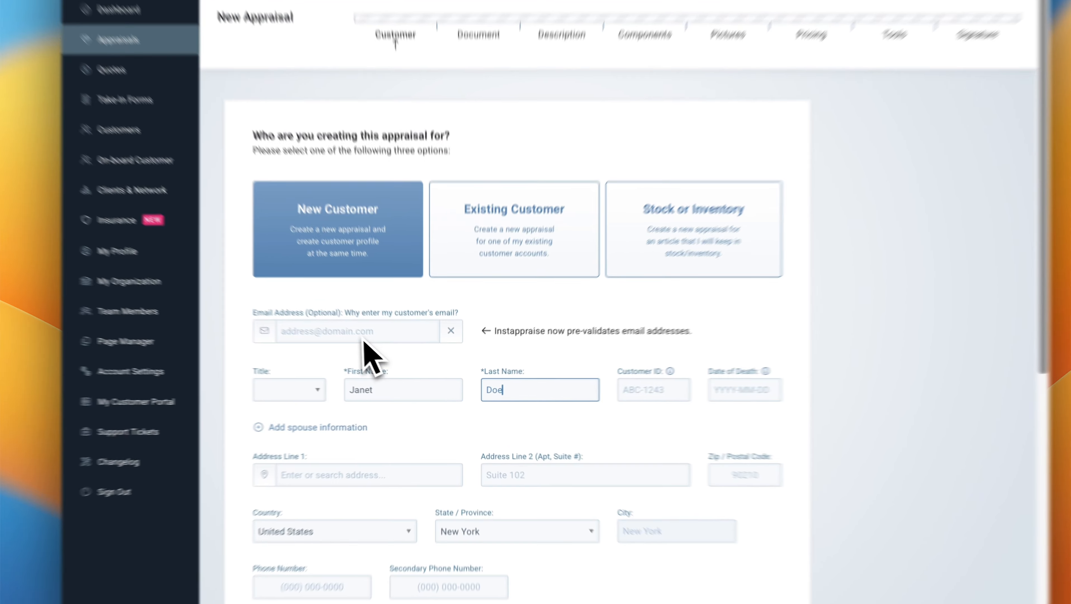
Enter the customer's e-mail and street address via the suggestion, then save and continue
left_click(403, 351)
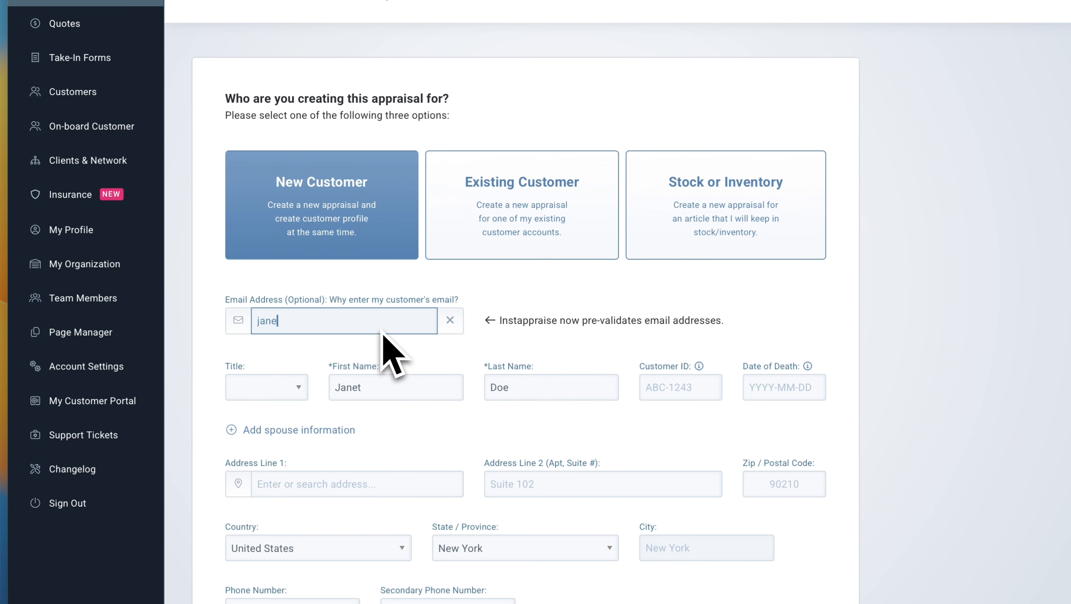
type("janedoe@gmail.com")
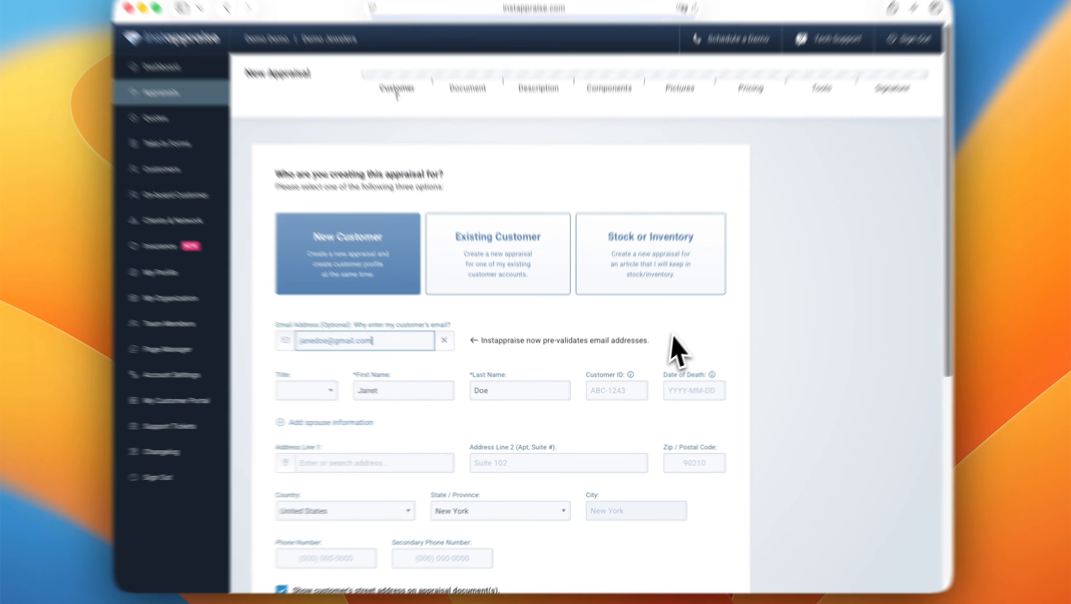
left_click(676, 351)
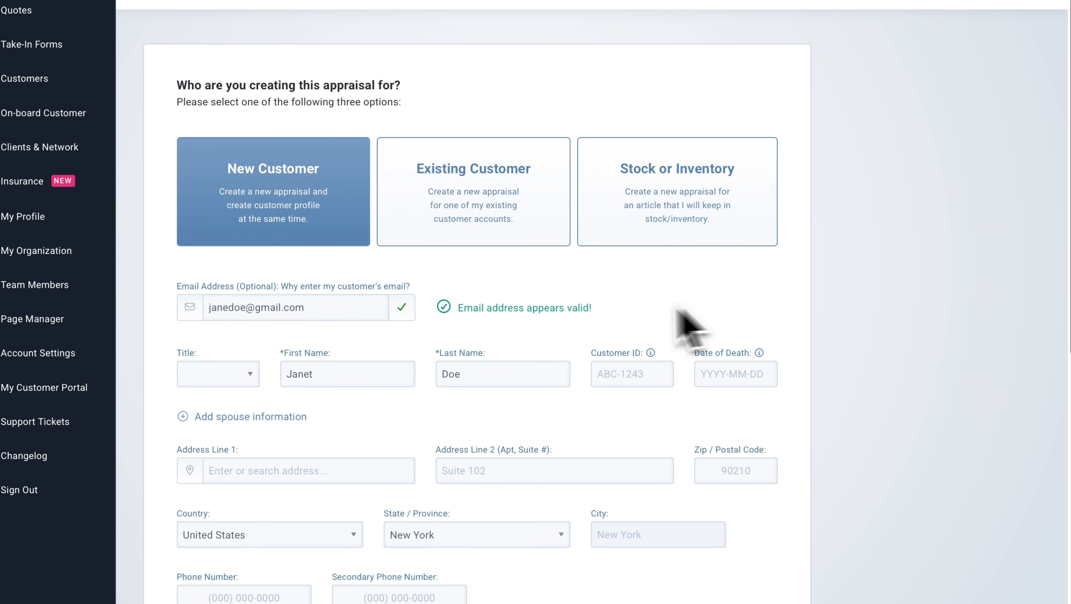
left_click(256, 479)
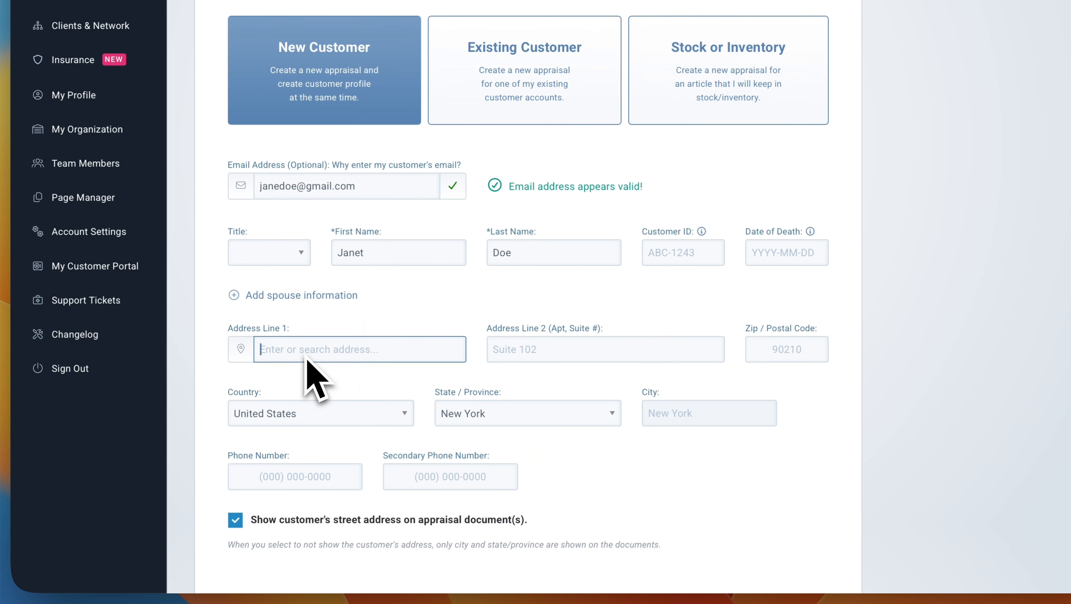
type("123 Main street")
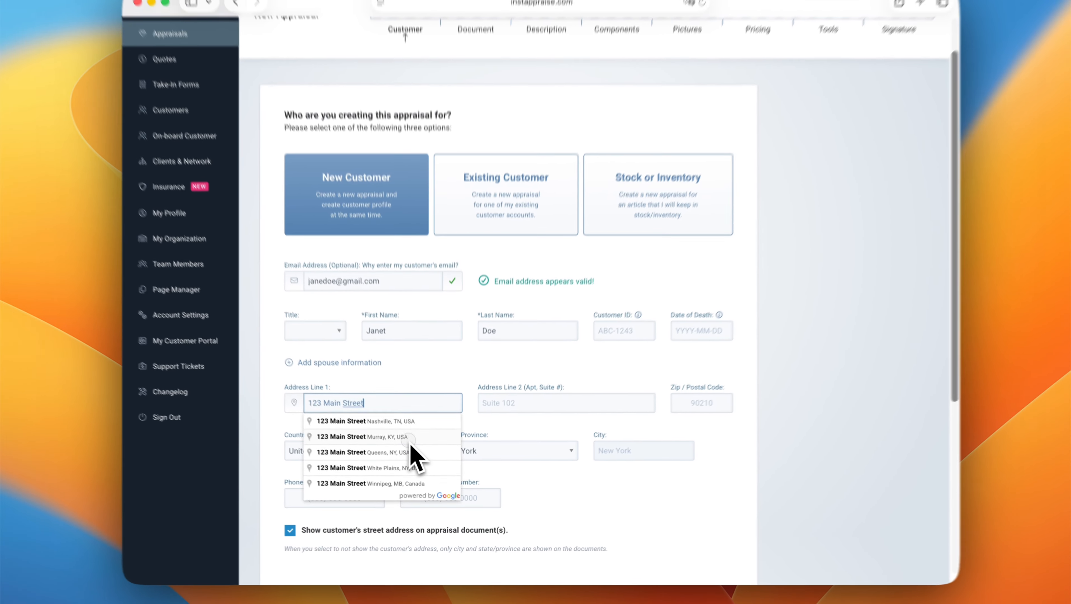
left_click(392, 394)
scroll(496, 484, "down", 5)
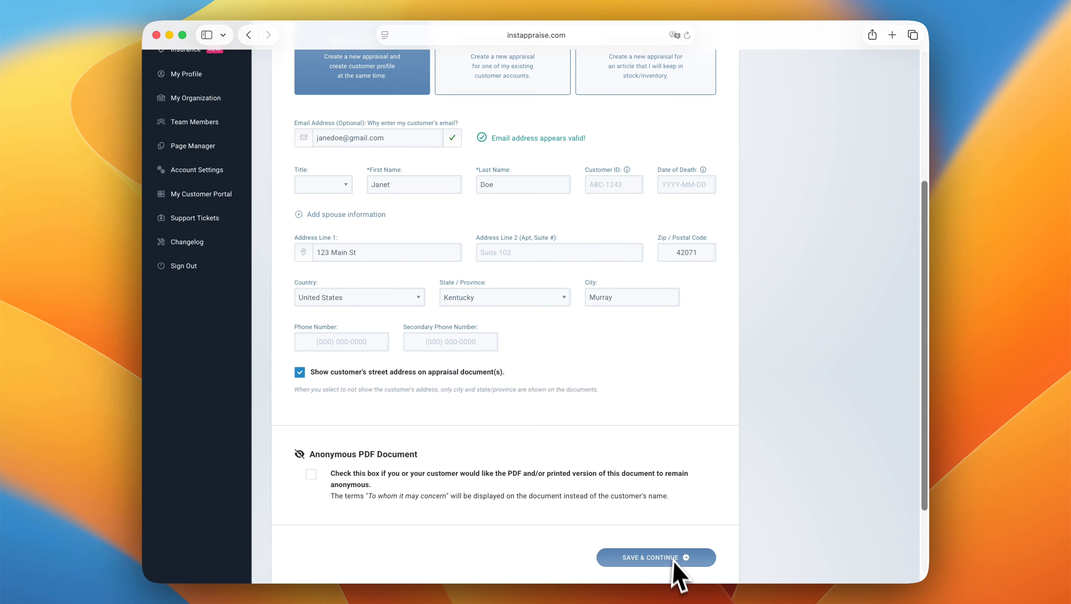
left_click(680, 573)
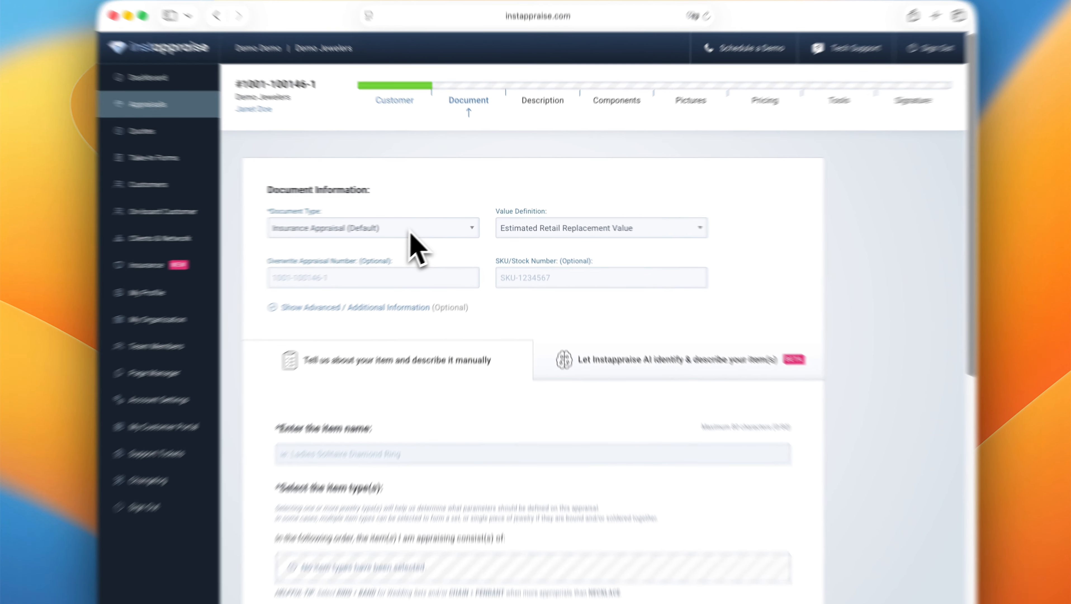
Keep Insurance Appraisal as document type and Estimated Retail Replacement Value as value definition
left_click(398, 226)
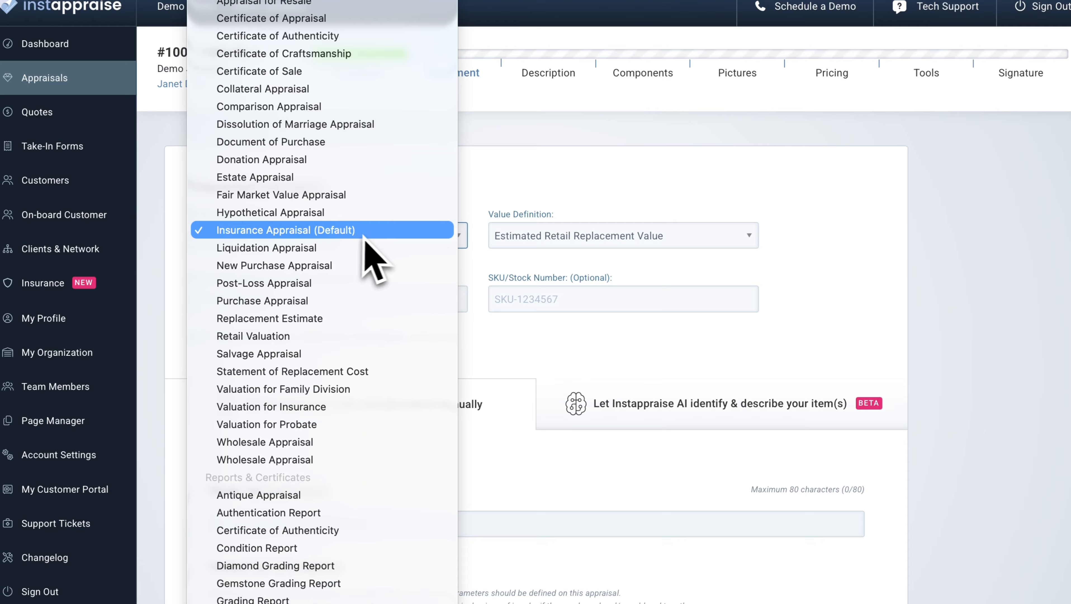
left_click(372, 232)
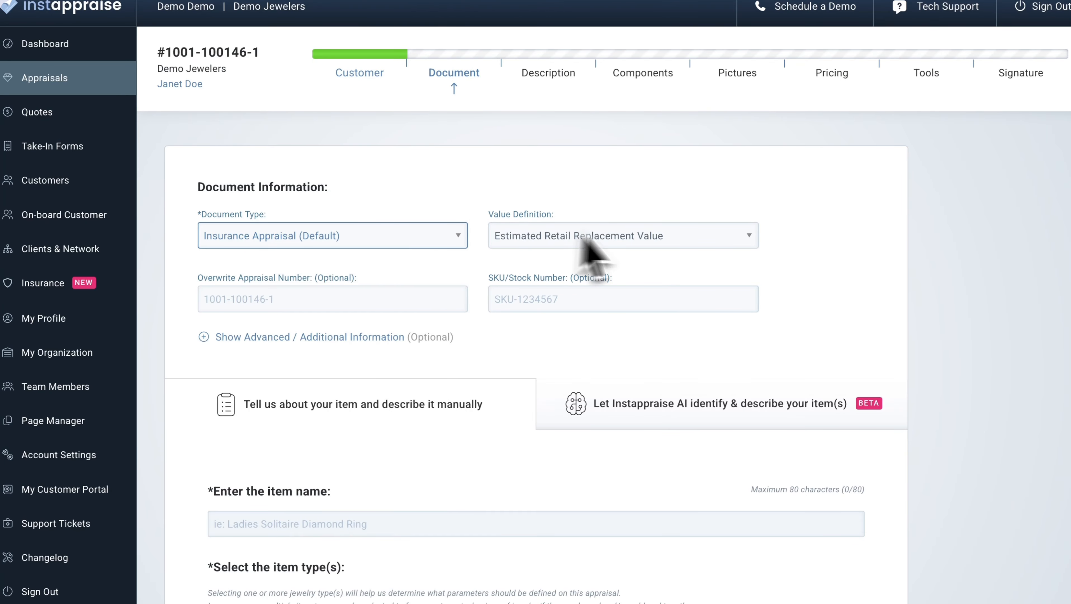
left_click(651, 235)
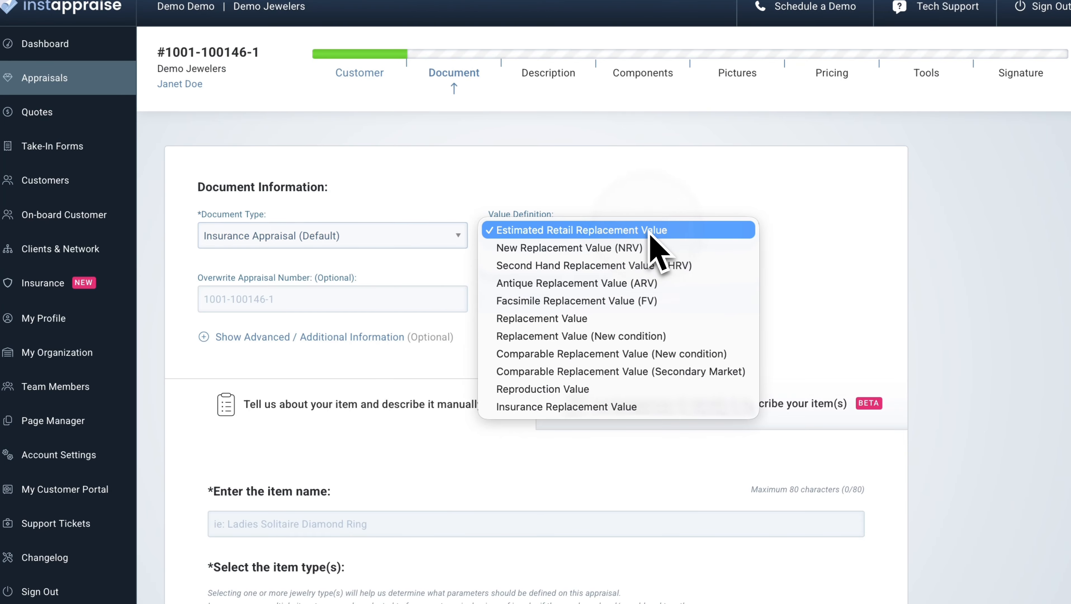
left_click(699, 233)
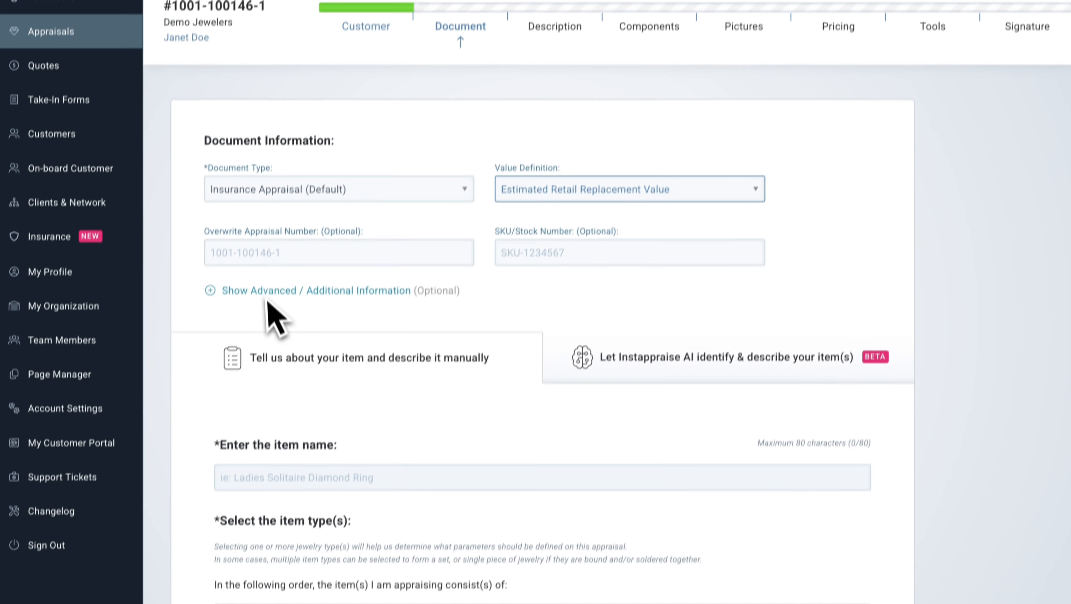
Show the additional information fields and set the inspection date to 2026-07-10
left_click(260, 337)
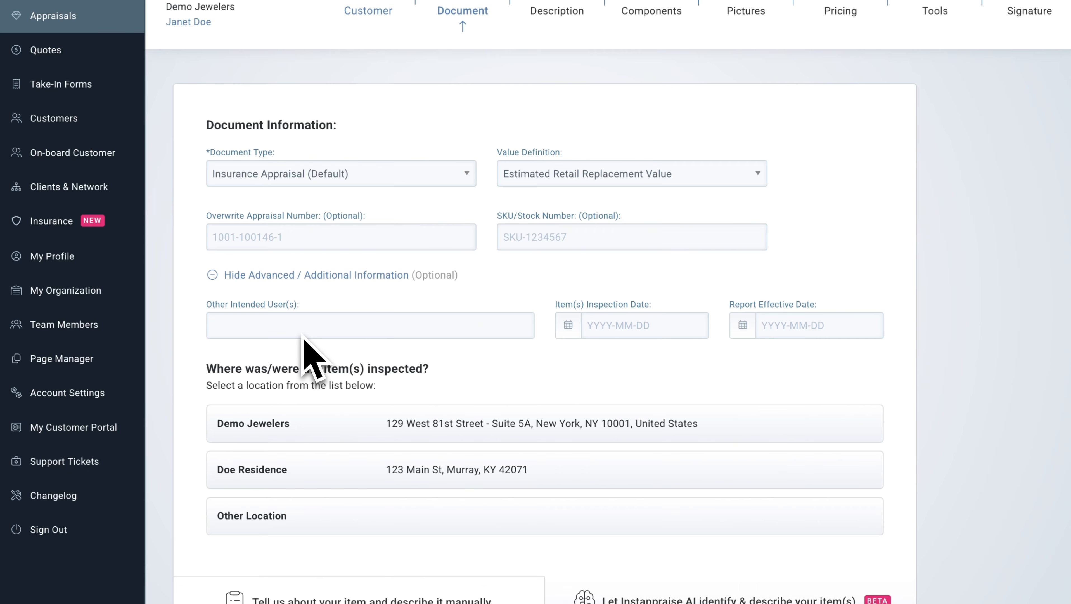
left_click(633, 330)
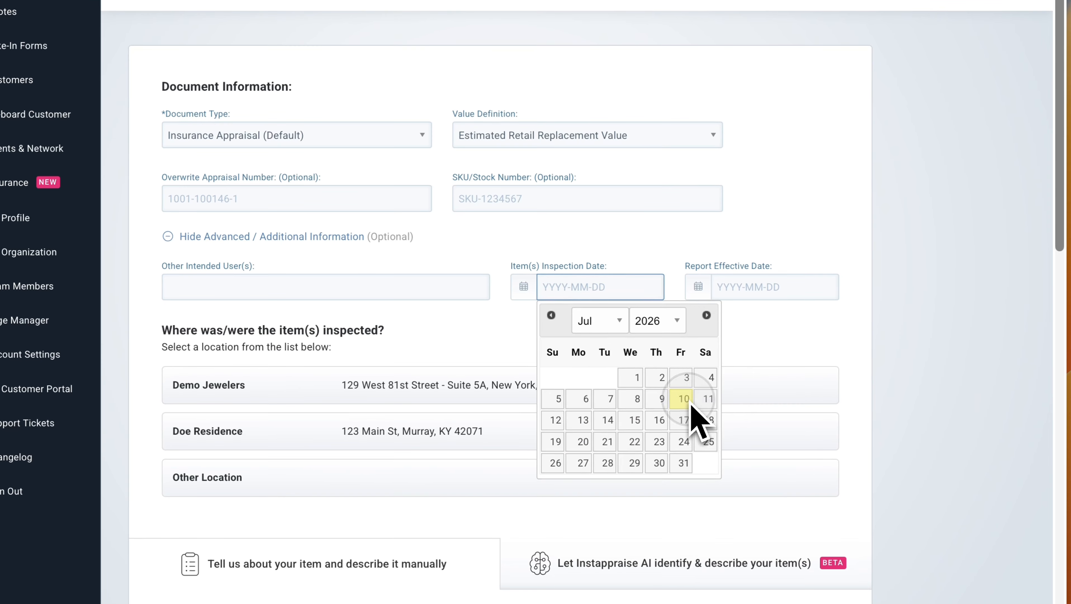
left_click(727, 439)
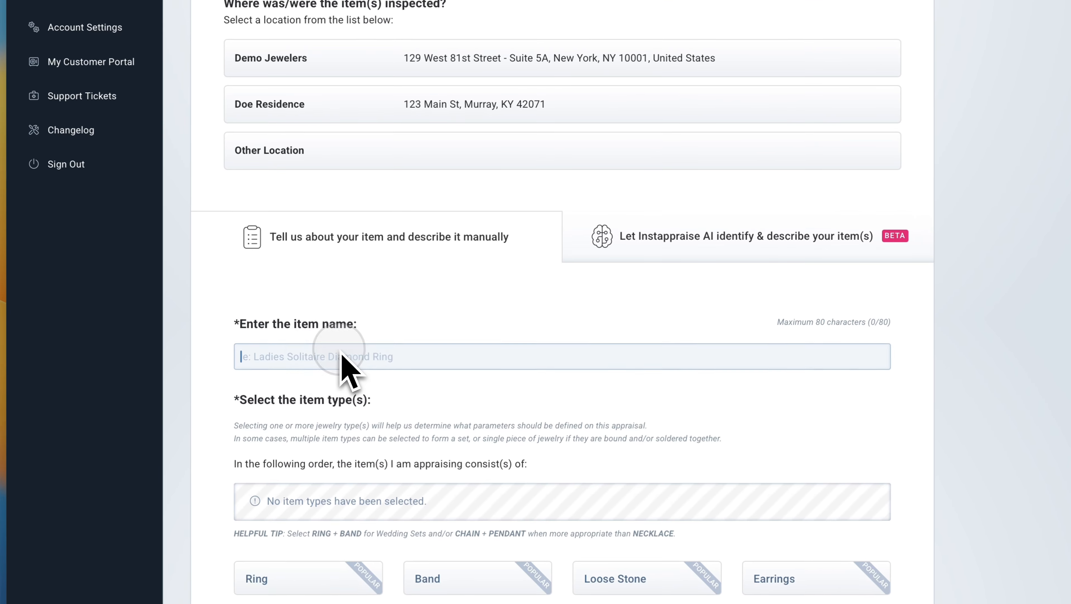
Name the item 'Ladies Solitaire Diamond Ring in 18K Gold' and add Ring as its item type
left_click(390, 511)
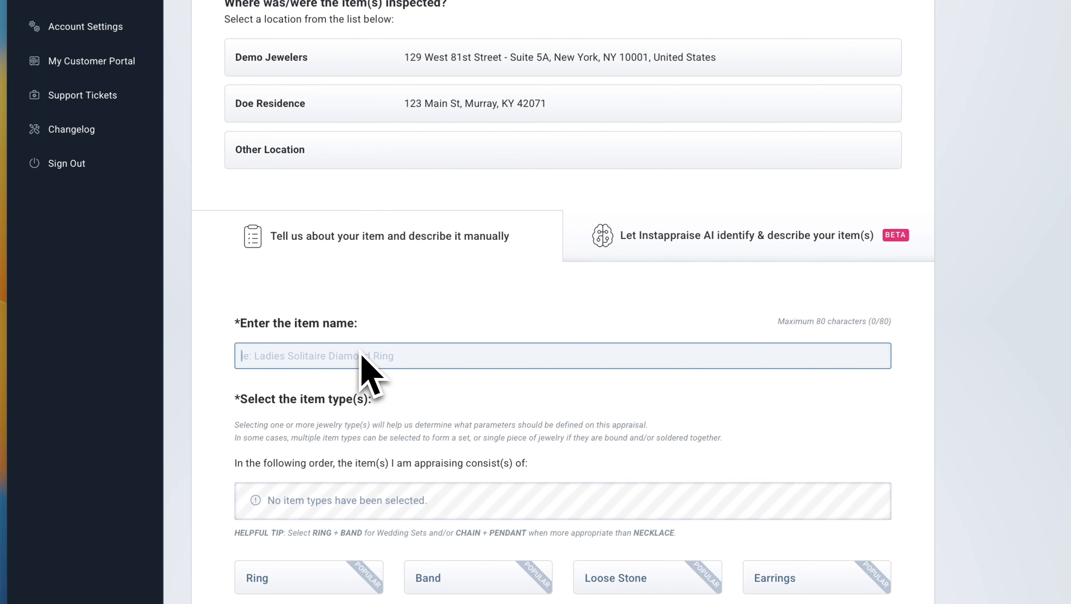
type("Ladies Solitaire Diamond Ring in 18K Gold")
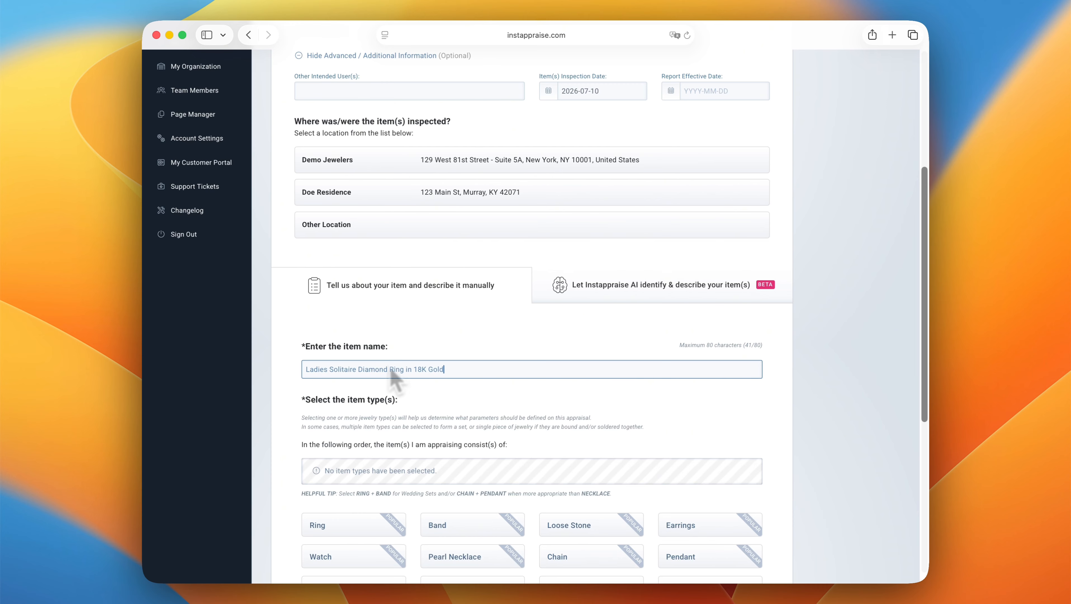
scroll(391, 410, "down", 3)
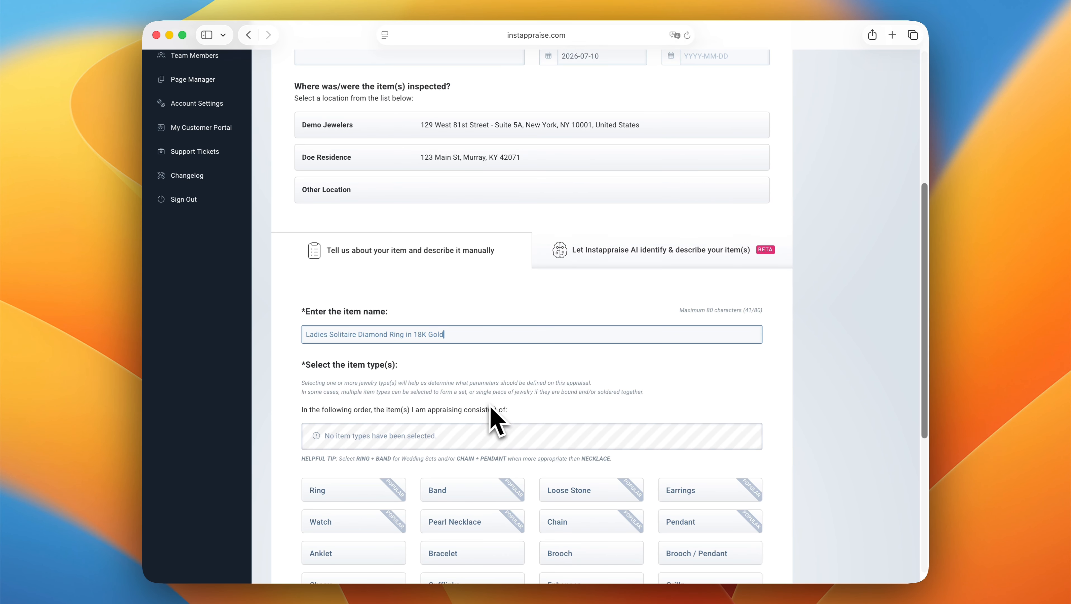
scroll(499, 417, "down", 1)
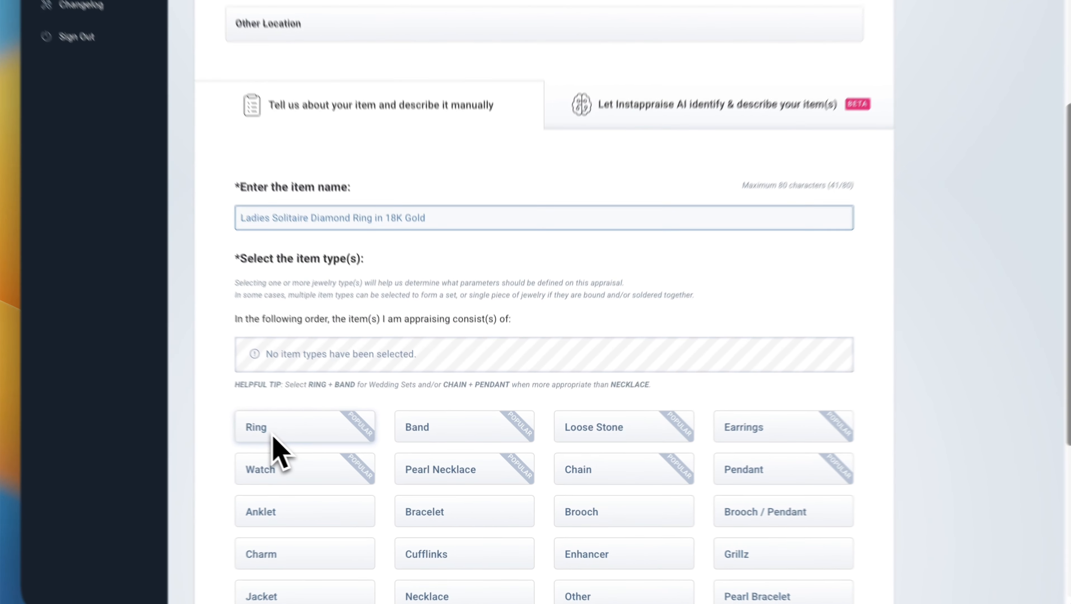
left_click(330, 451)
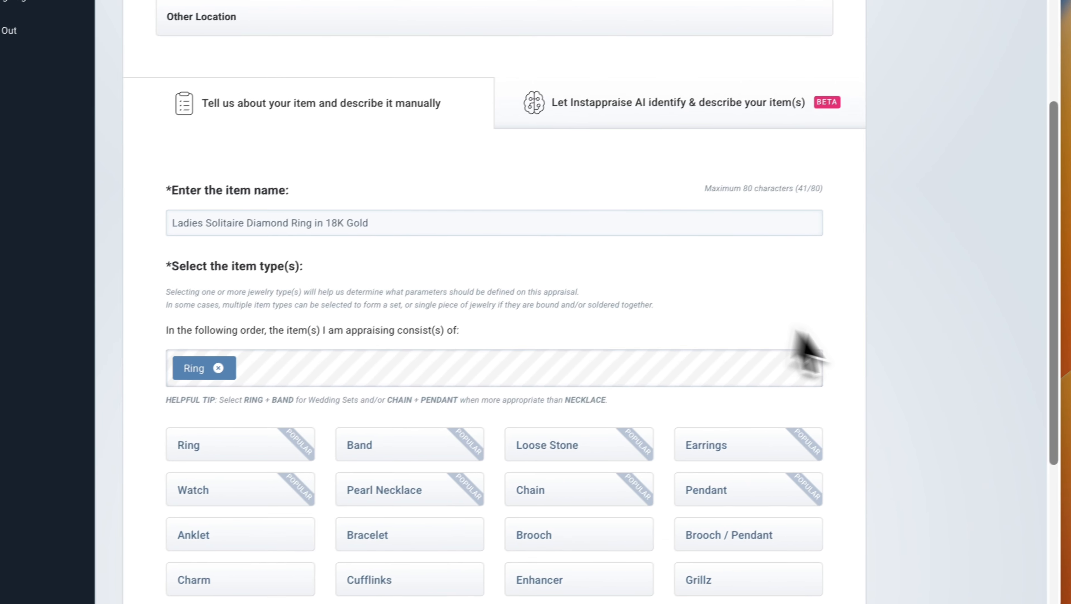
Clear the extra item-type chips so Ring is the only item type
left_click_drag(1042, 333, 1045, 356)
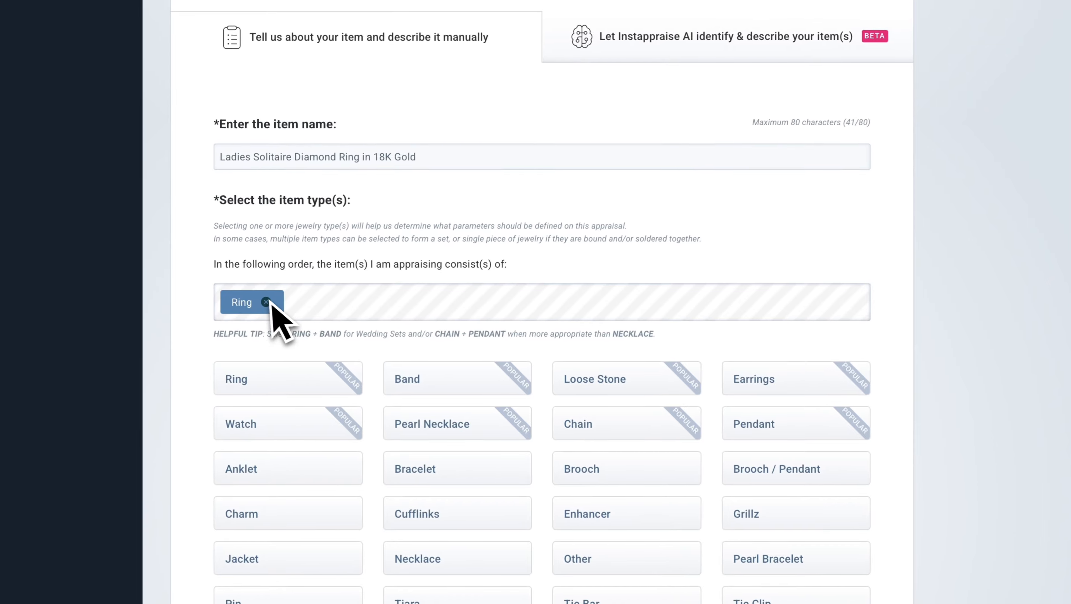
left_click(223, 296)
left_click(745, 420)
left_click(631, 406)
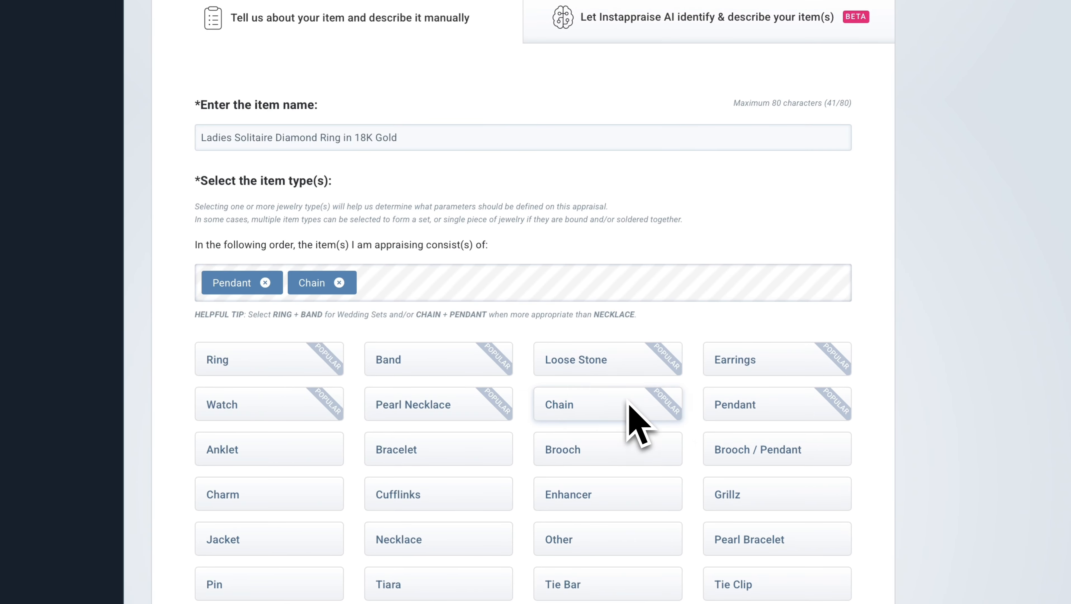
left_click(339, 282)
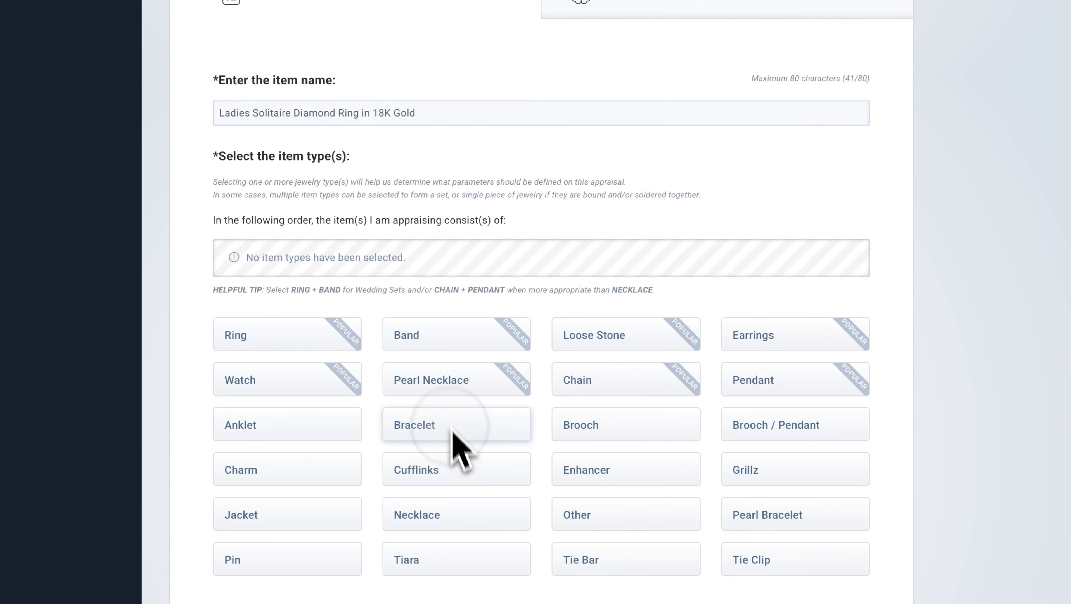
left_click(592, 480)
left_click(609, 439)
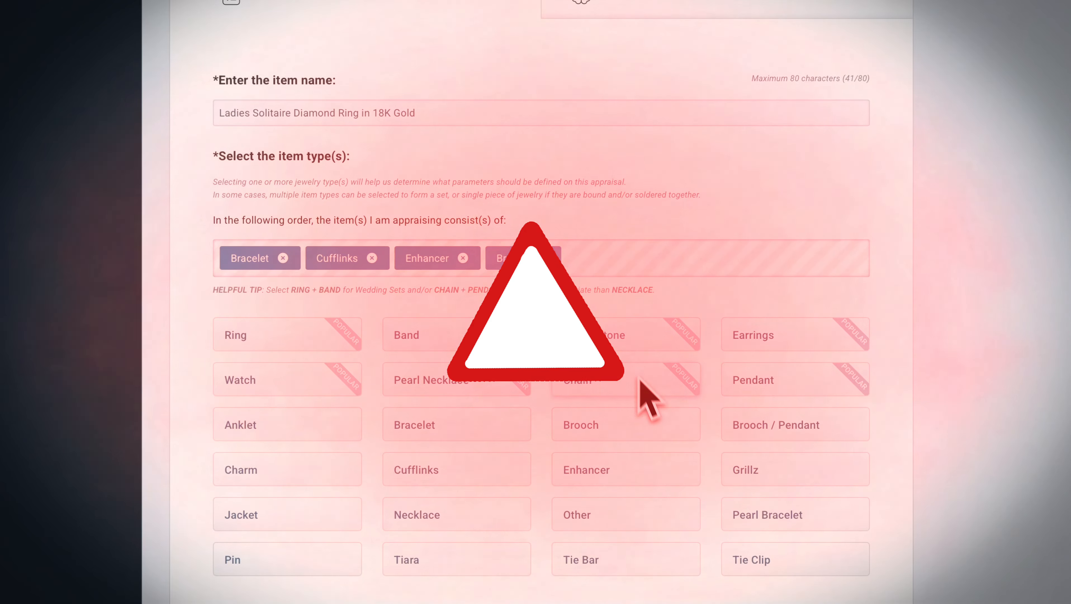
left_click(624, 337)
left_click(724, 256)
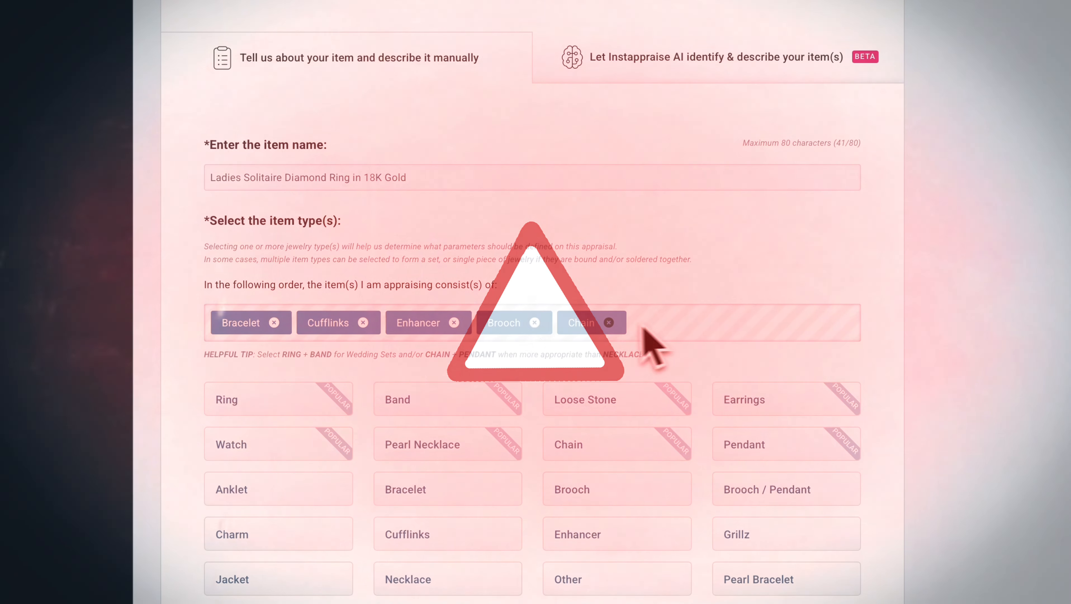
left_click(454, 323)
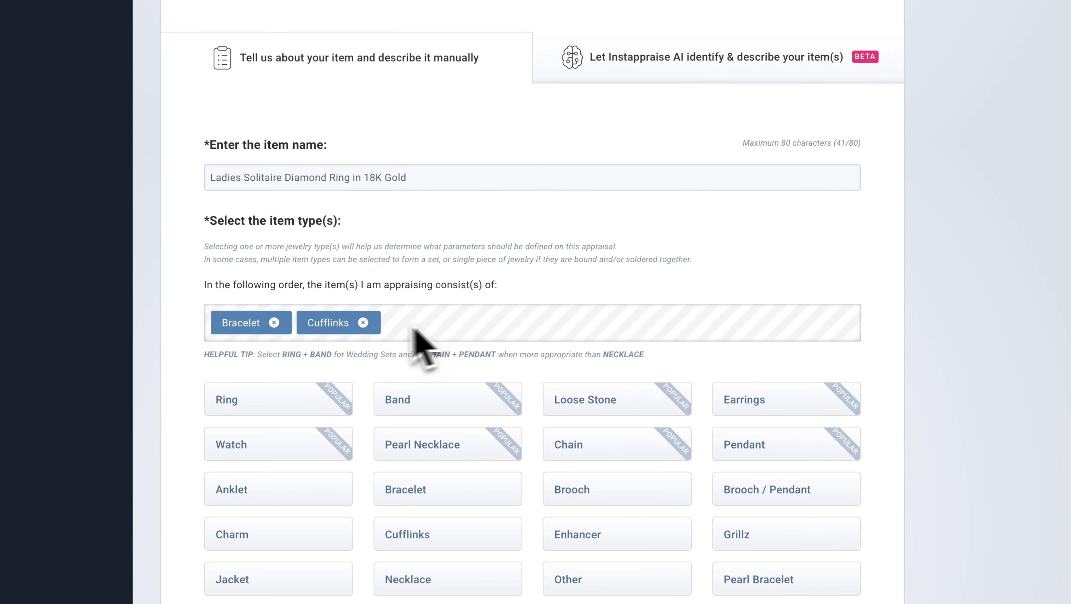
left_click(274, 322)
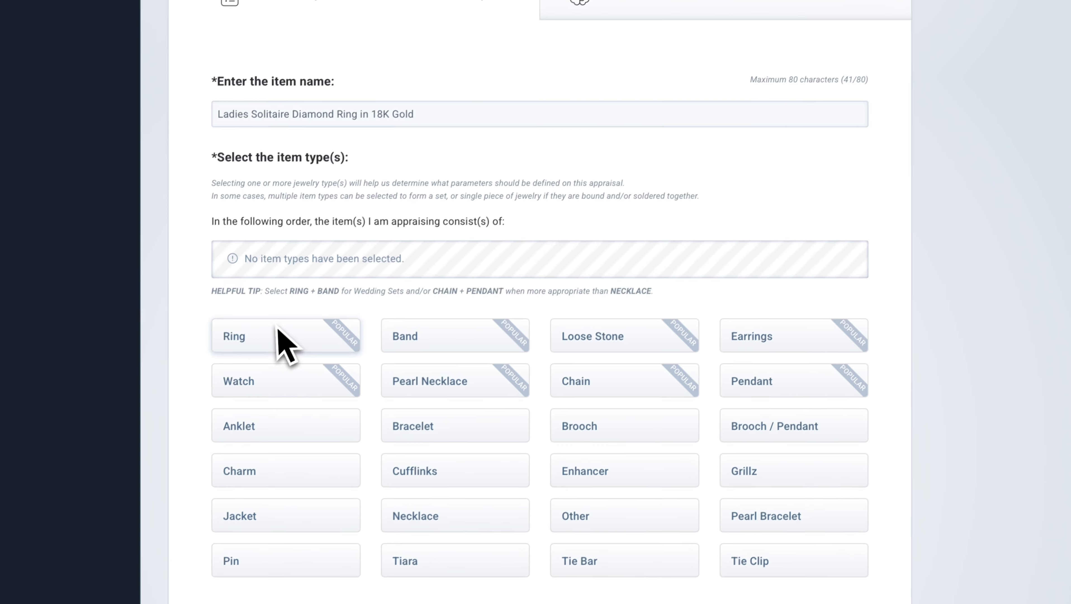
left_click(278, 329)
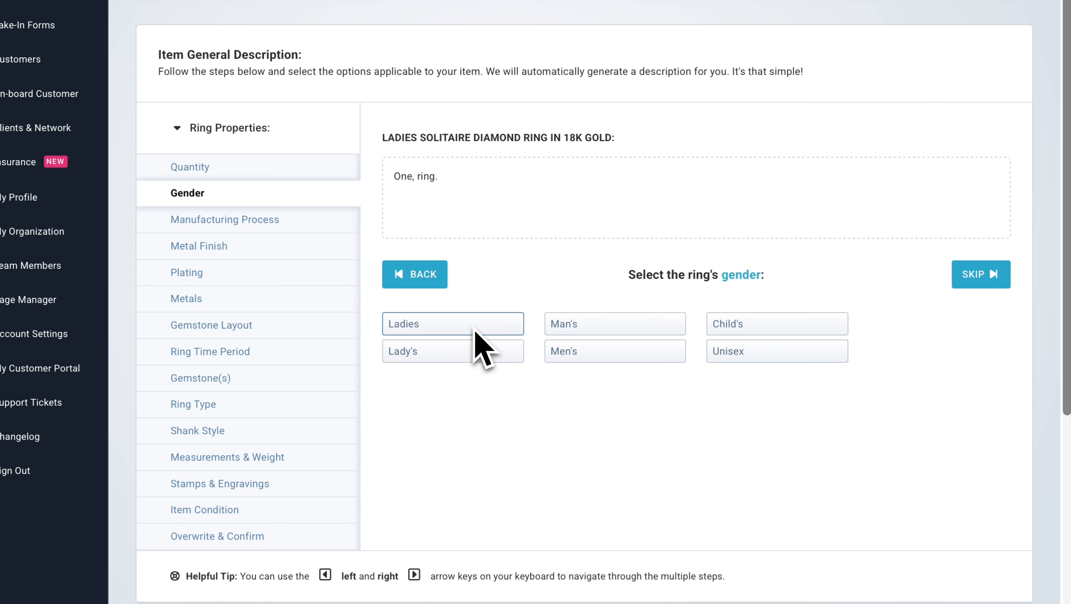
Describe the ring as ladies, cast & assembled, with a polished finish and no plating
left_click(482, 326)
left_click(492, 407)
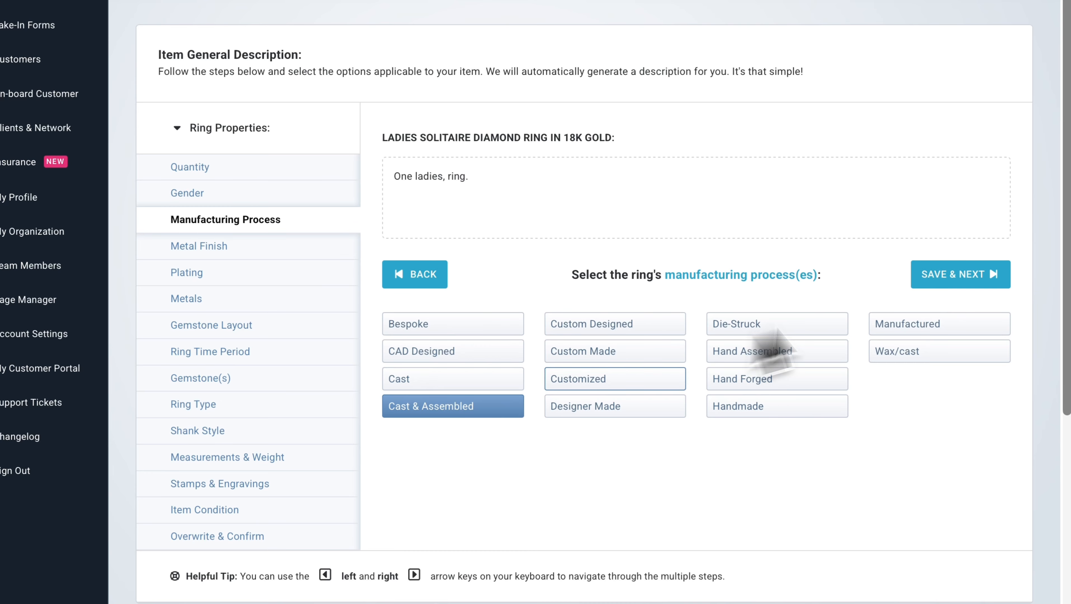
left_click(943, 274)
left_click(778, 381)
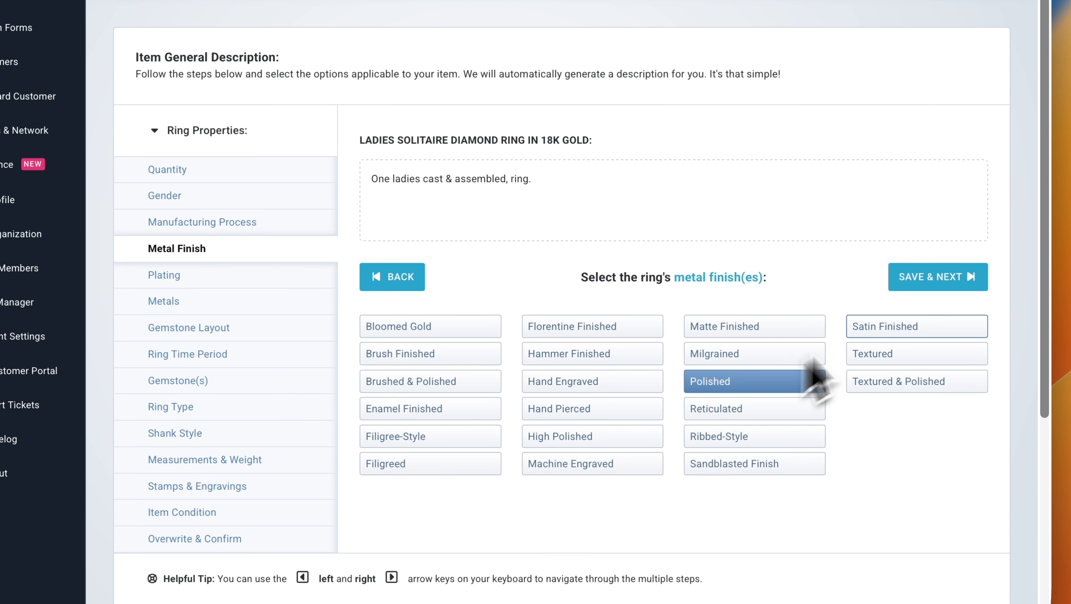
left_click(934, 279)
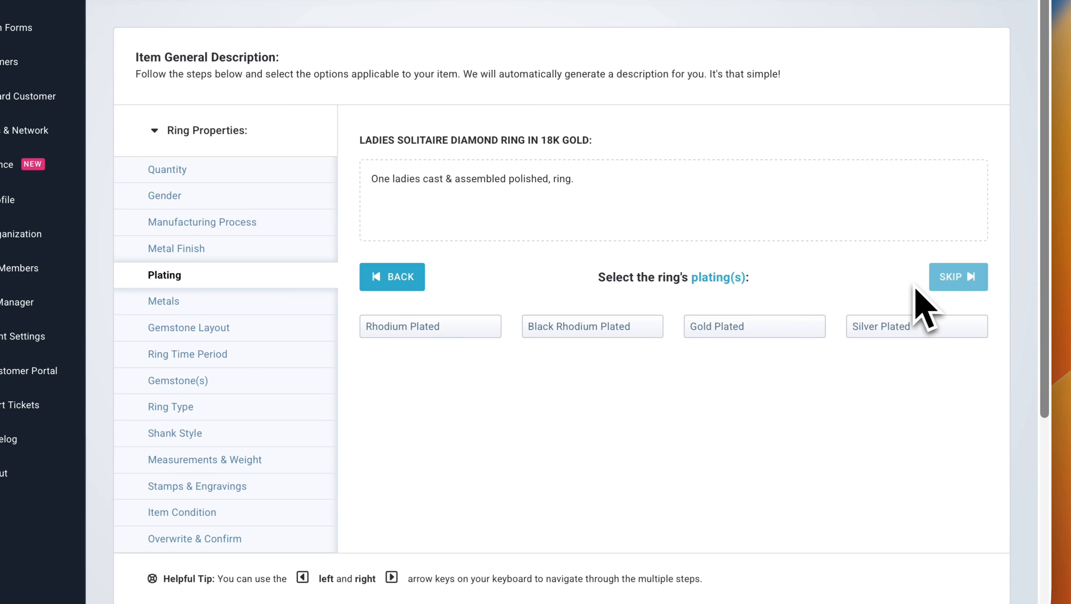
left_click(959, 282)
Record the tested metal as 14 Karat white gold
left_click(525, 324)
left_click(548, 395)
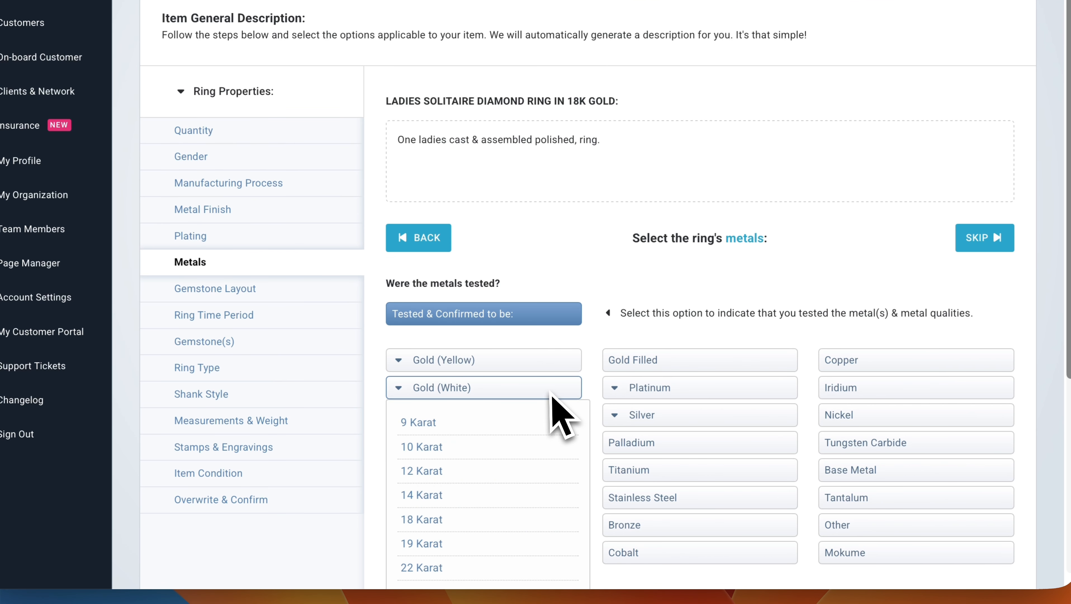
left_click(422, 494)
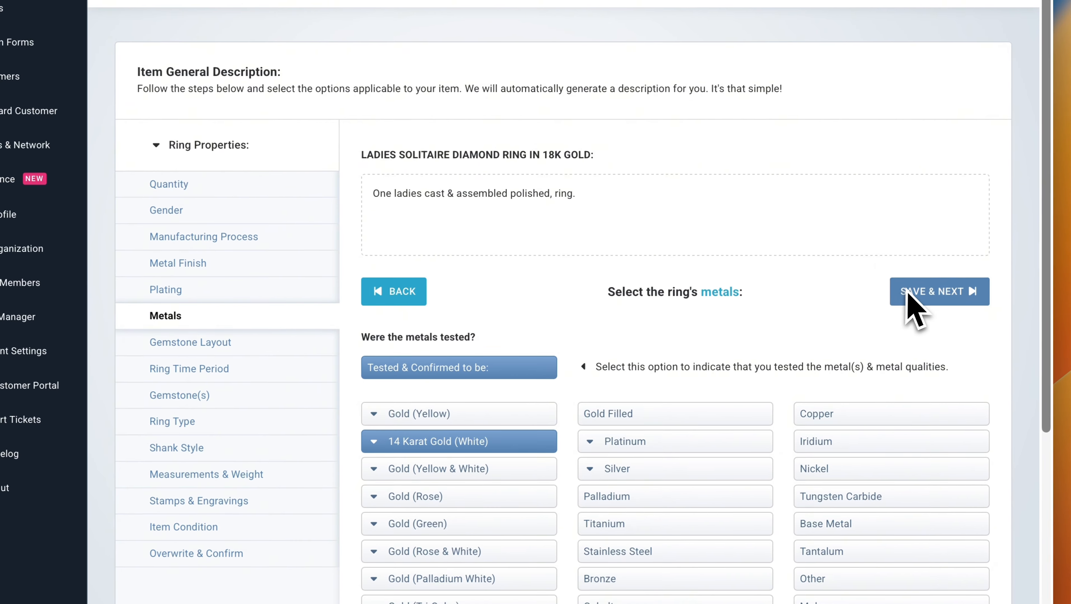
left_click(938, 241)
Choose a Trinity gemstone layout, skip the time period, and set the gemstone to Diamond
left_click(643, 350)
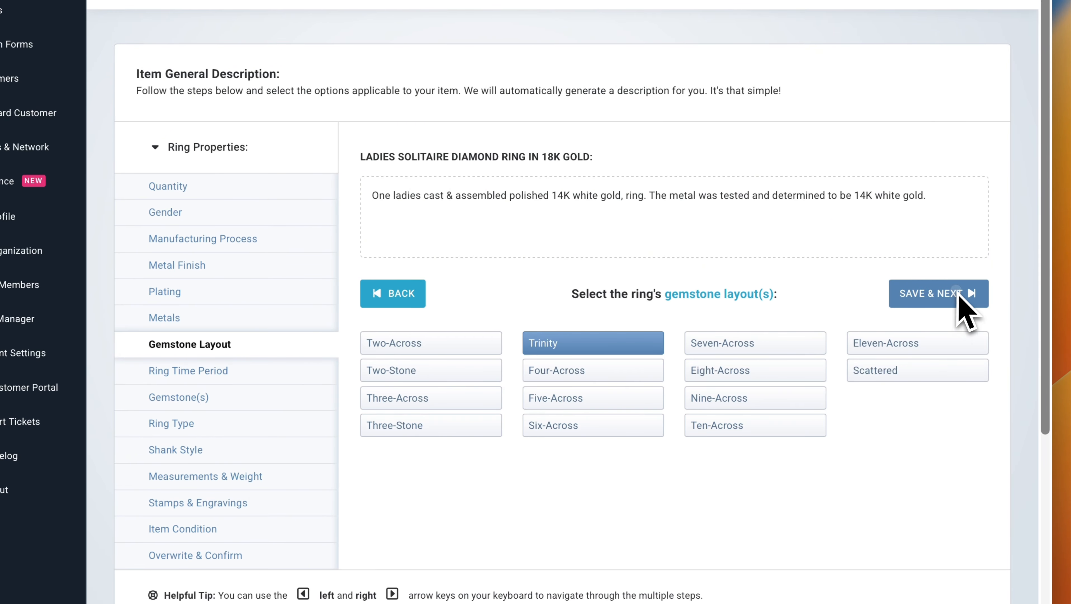
left_click(906, 296)
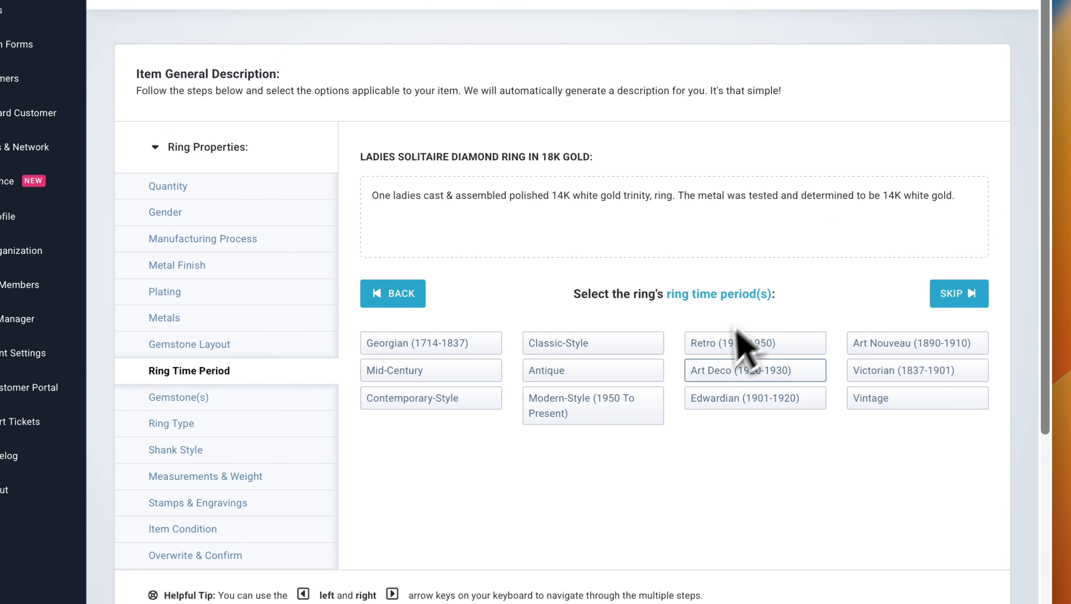
left_click(961, 298)
left_click(474, 370)
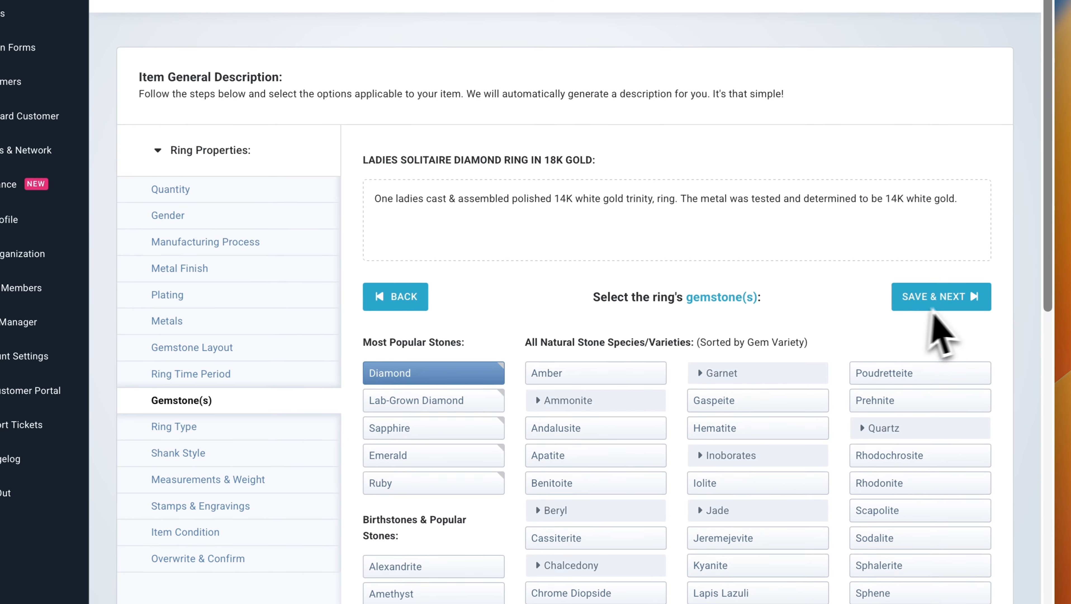
left_click(936, 308)
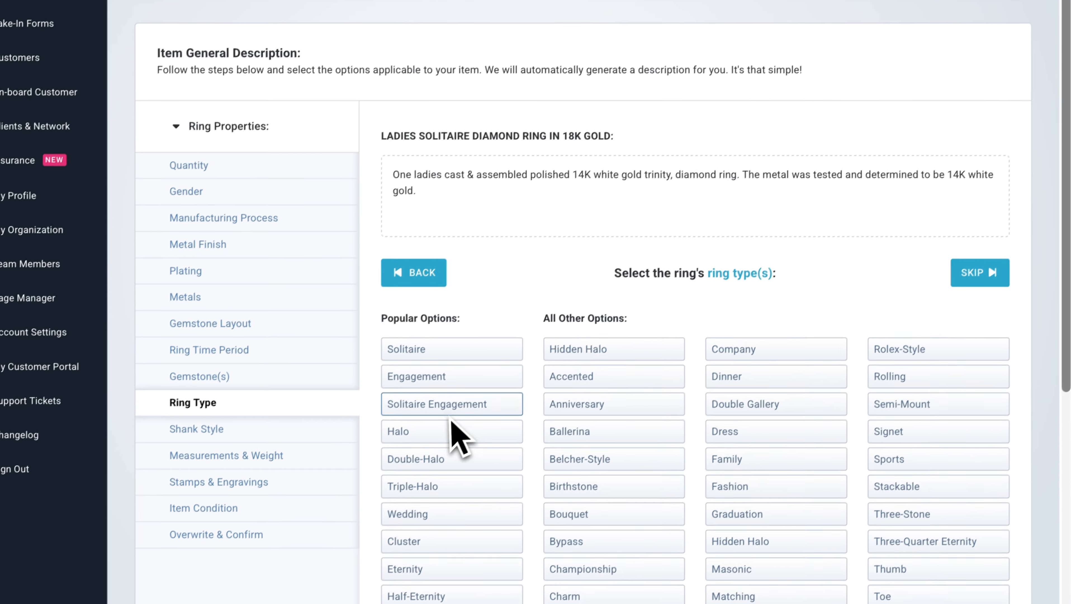
Set the ring type to Solitaire Engagement and the weight to 5.34 grams
left_click(450, 412)
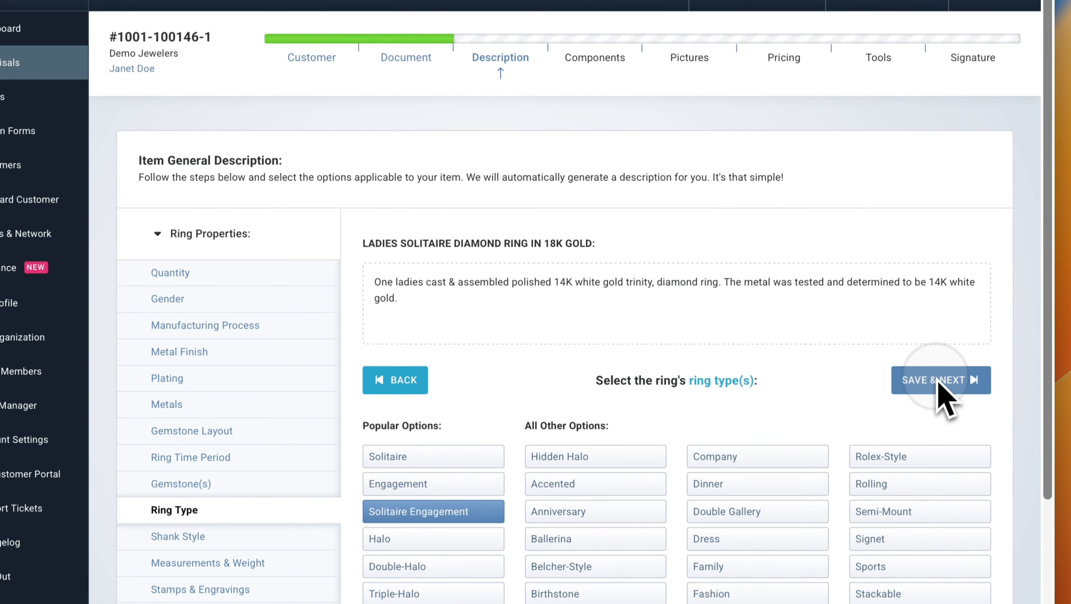
left_click(979, 273)
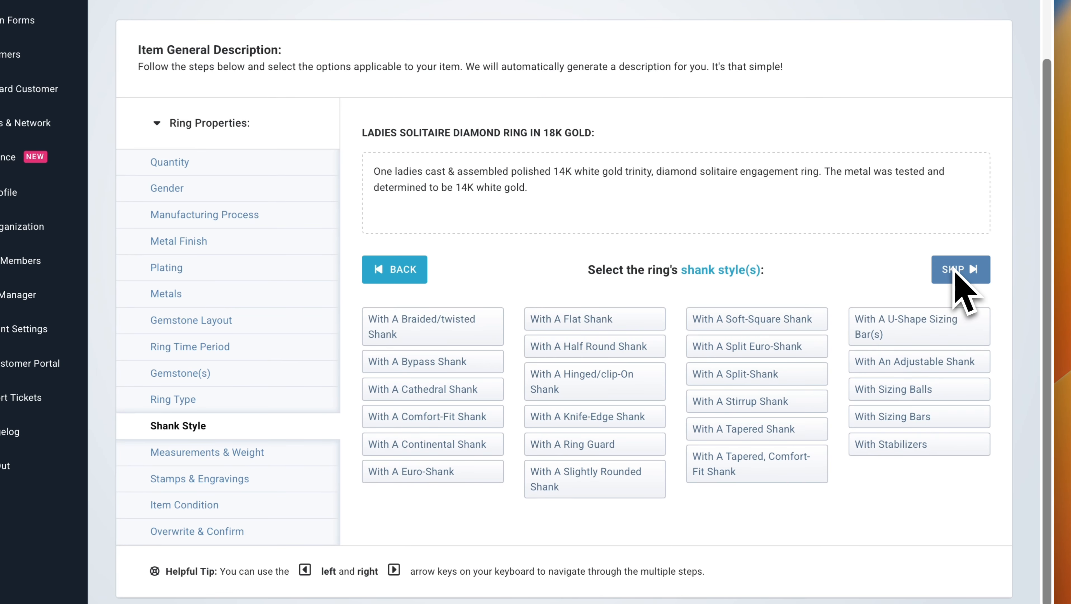
left_click(956, 274)
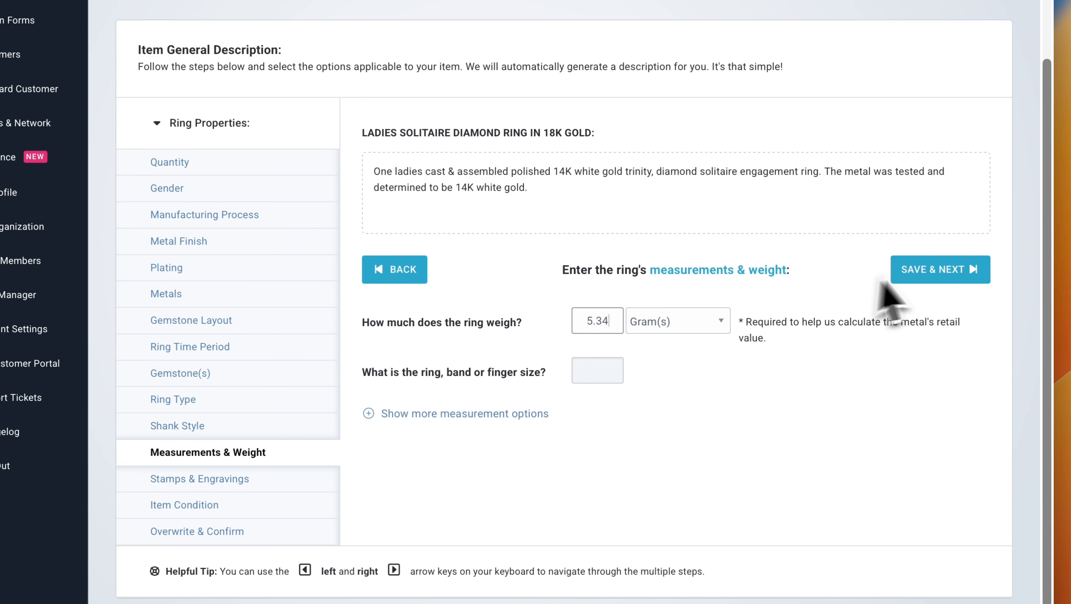
left_click(895, 276)
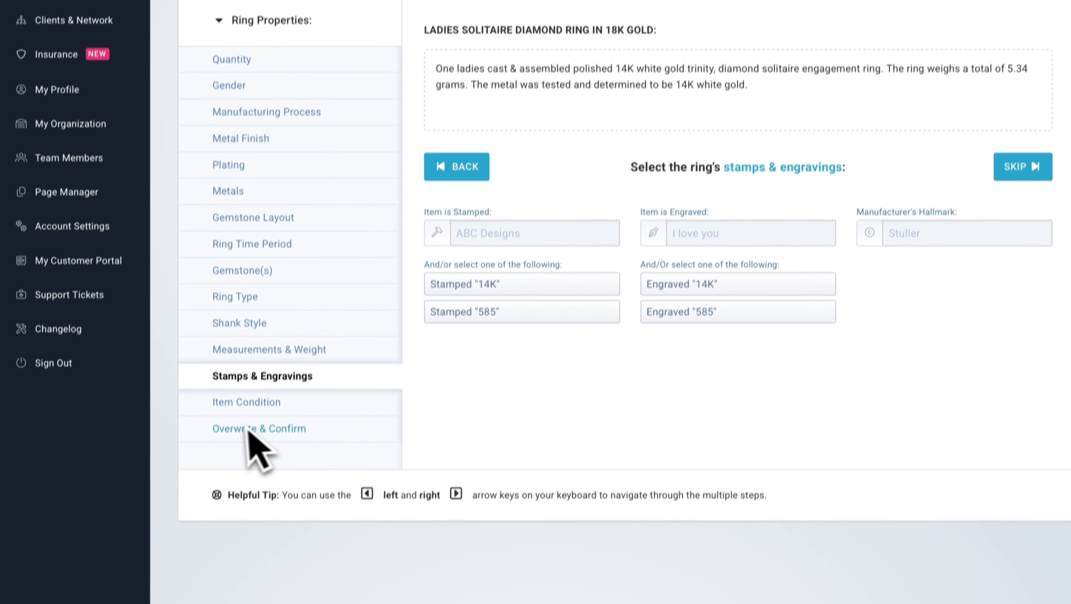
left_click(237, 551)
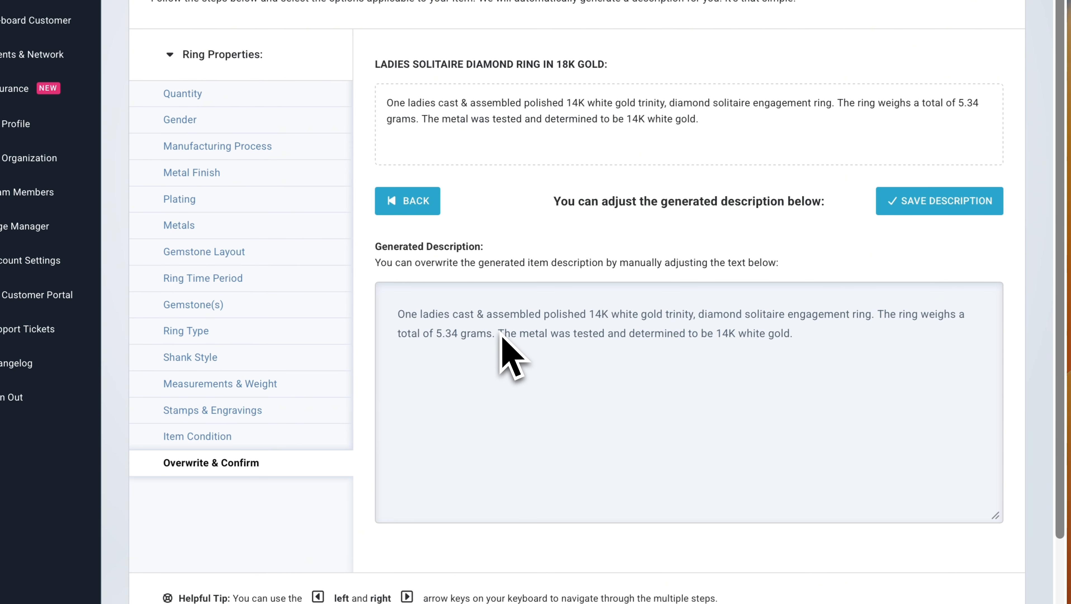
Put the metal-testing and weight sentences of the description on their own paragraphs
left_click(499, 332)
key("Return")
key("Return")
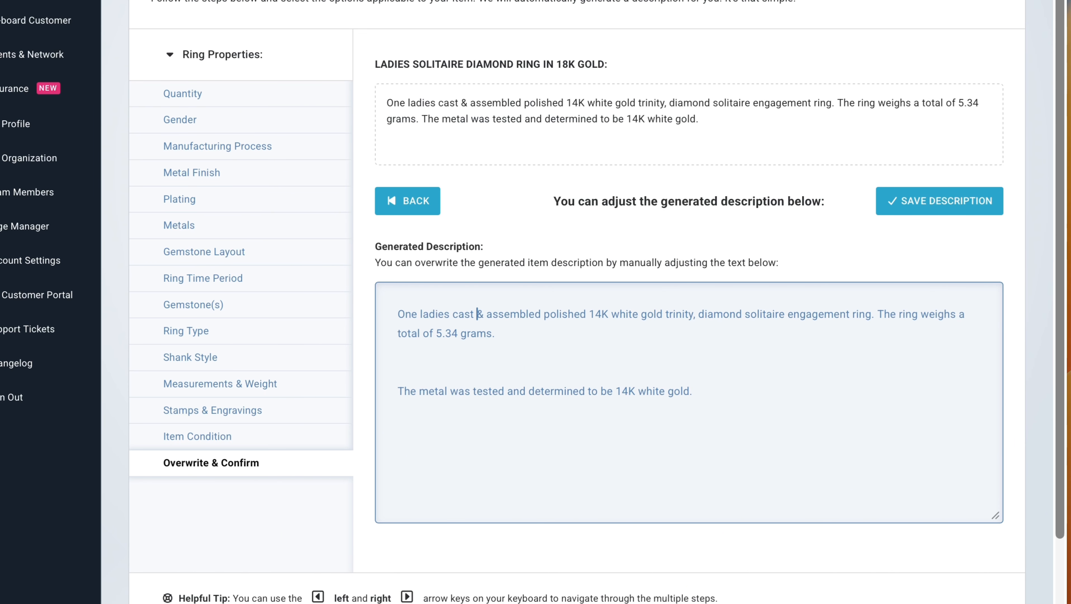
left_click(877, 315)
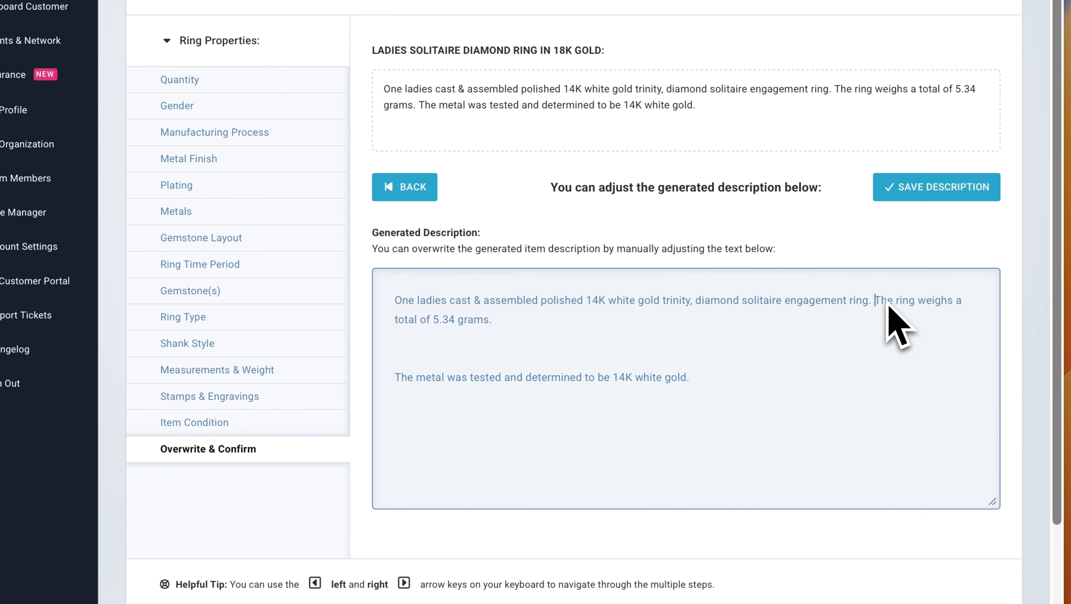
key("Return")
key("Return")
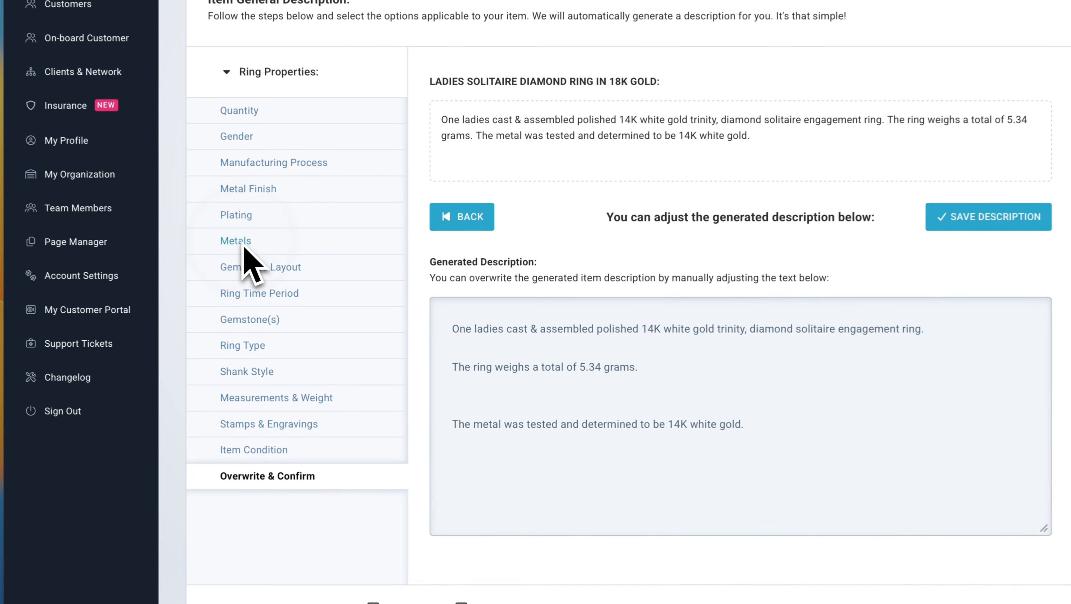
Review the Metals and Measurements & Weight steps, then save the description
left_click(312, 279)
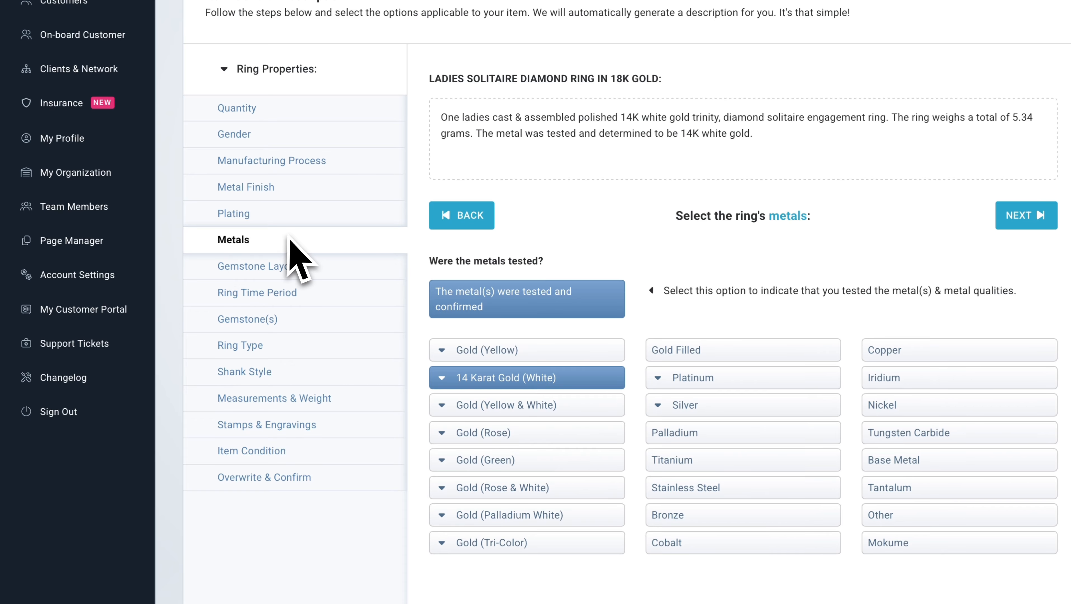
left_click(295, 394)
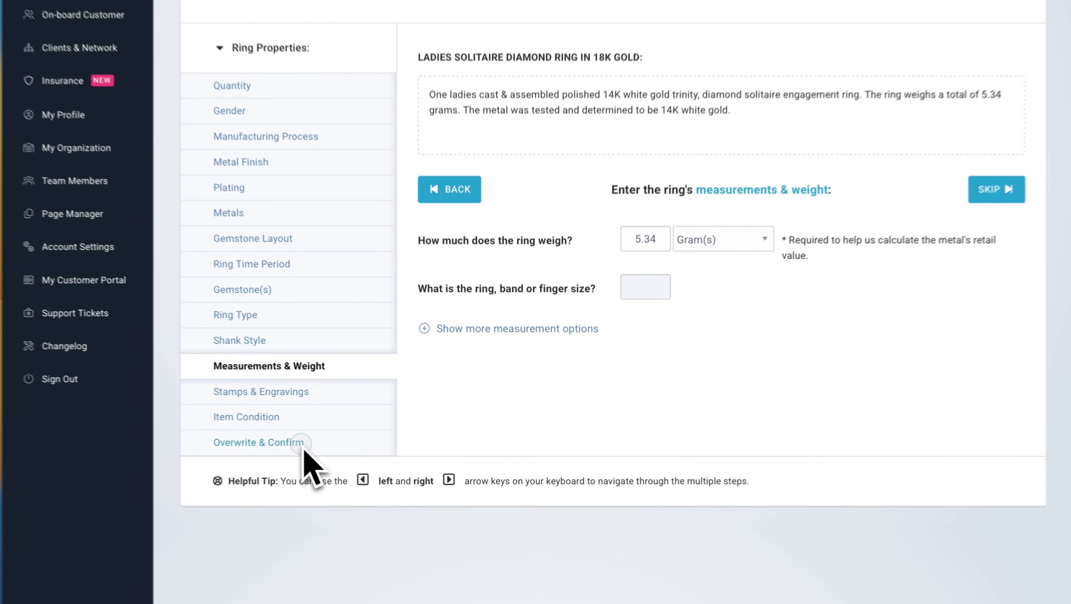
left_click(381, 444)
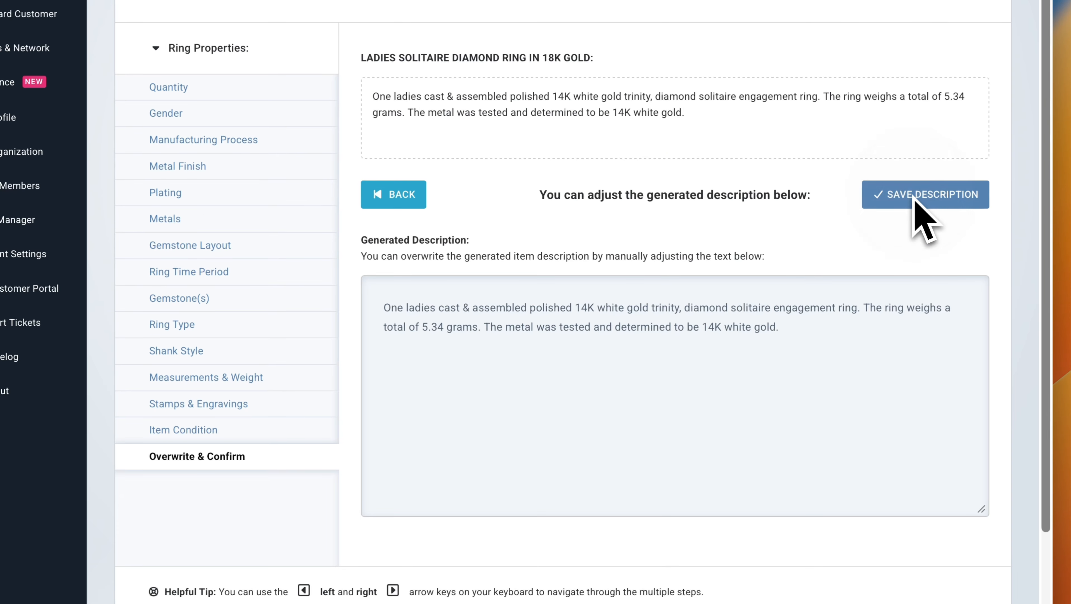
left_click(922, 195)
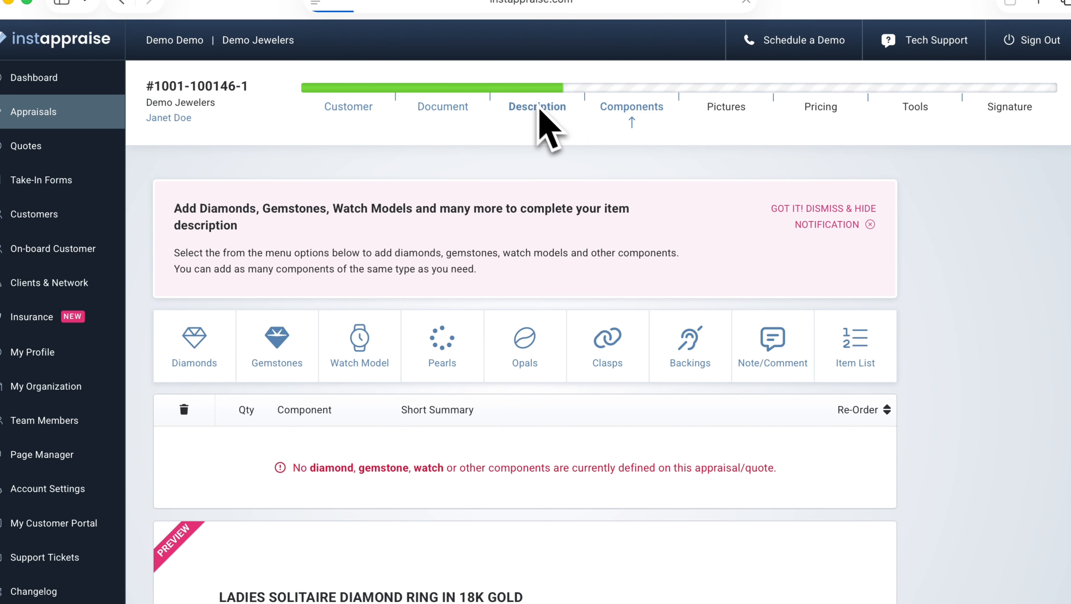
left_click(539, 109)
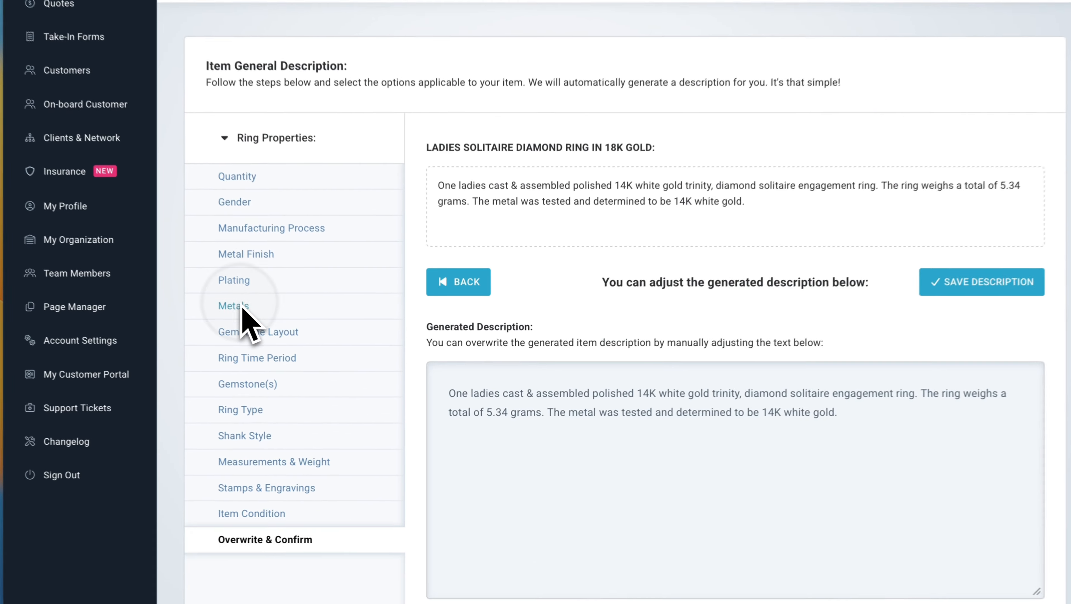
Change the ring's metal from 14 Karat white gold to 18 Karat yellow gold
left_click(315, 355)
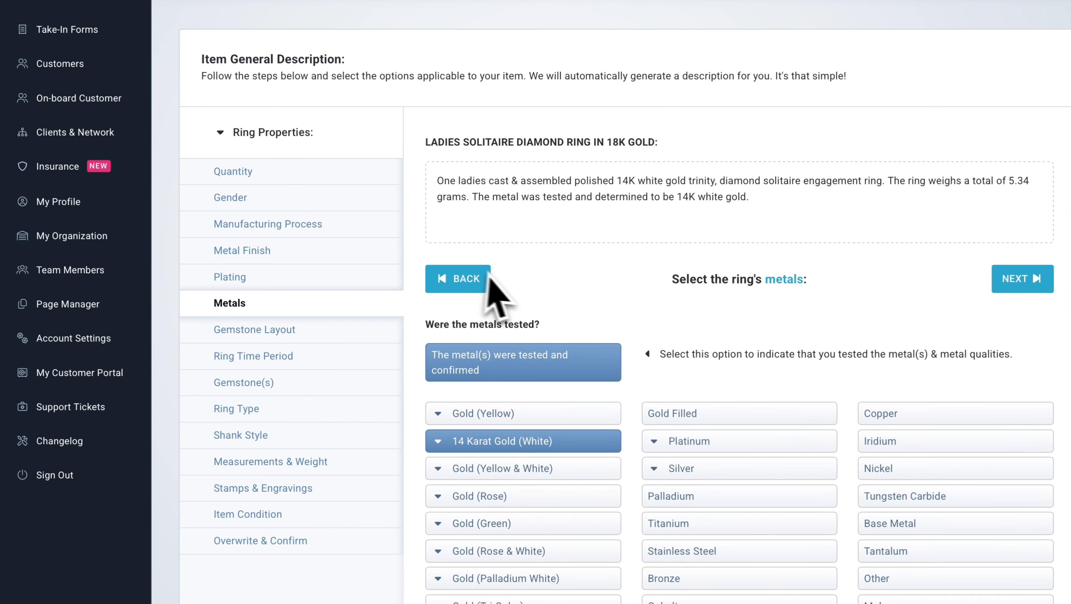
left_click(490, 416)
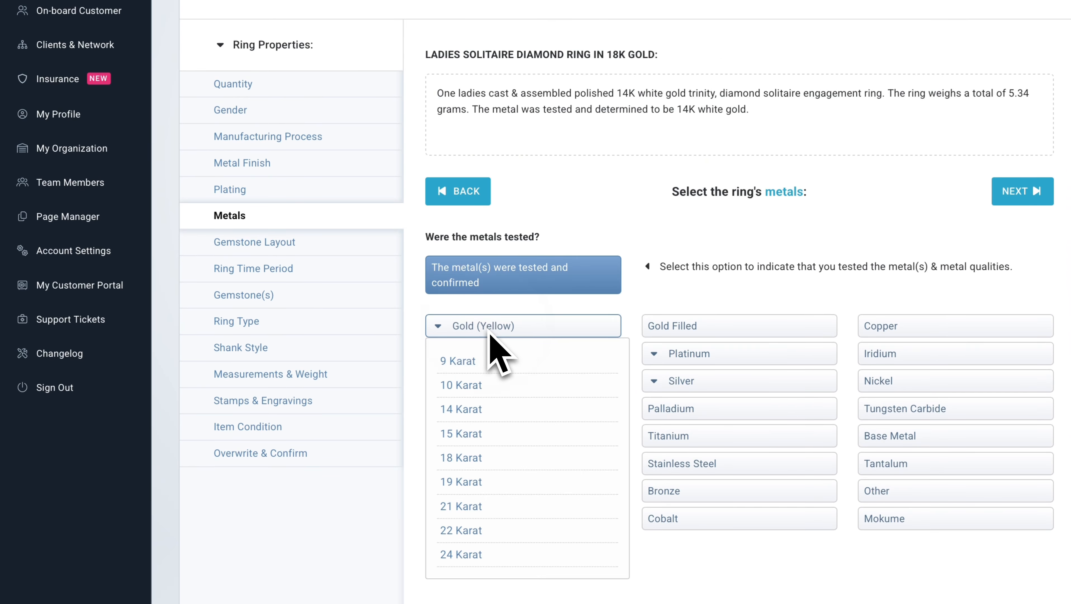
left_click(475, 459)
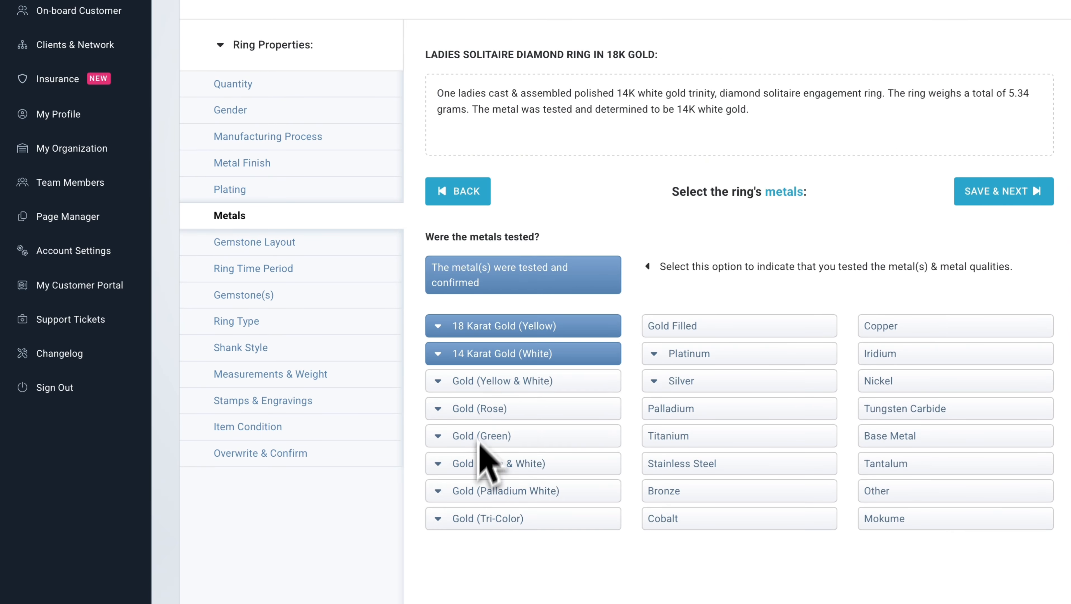
left_click(493, 354)
left_click(995, 192)
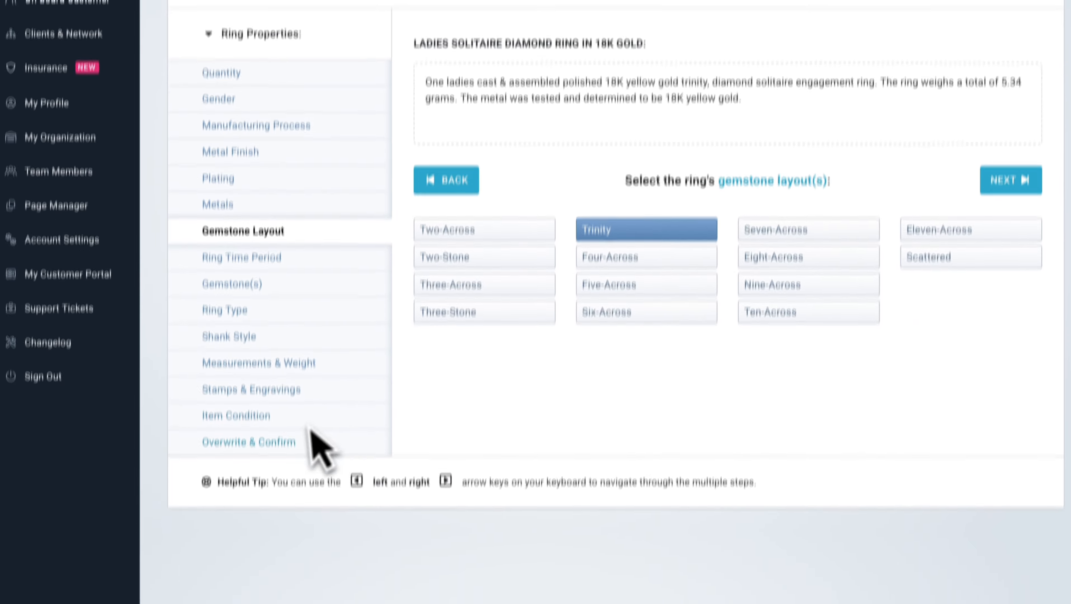
In Overwrite & Confirm, replace '14K white gold' in the last sentence with '18K'
left_click(312, 433)
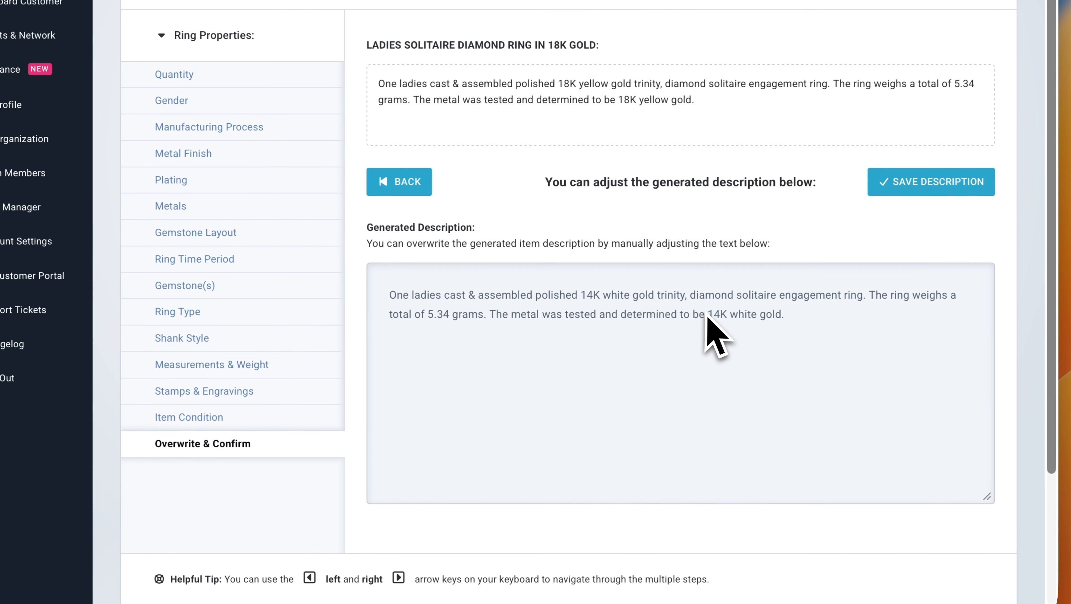
left_click_drag(754, 312, 835, 314)
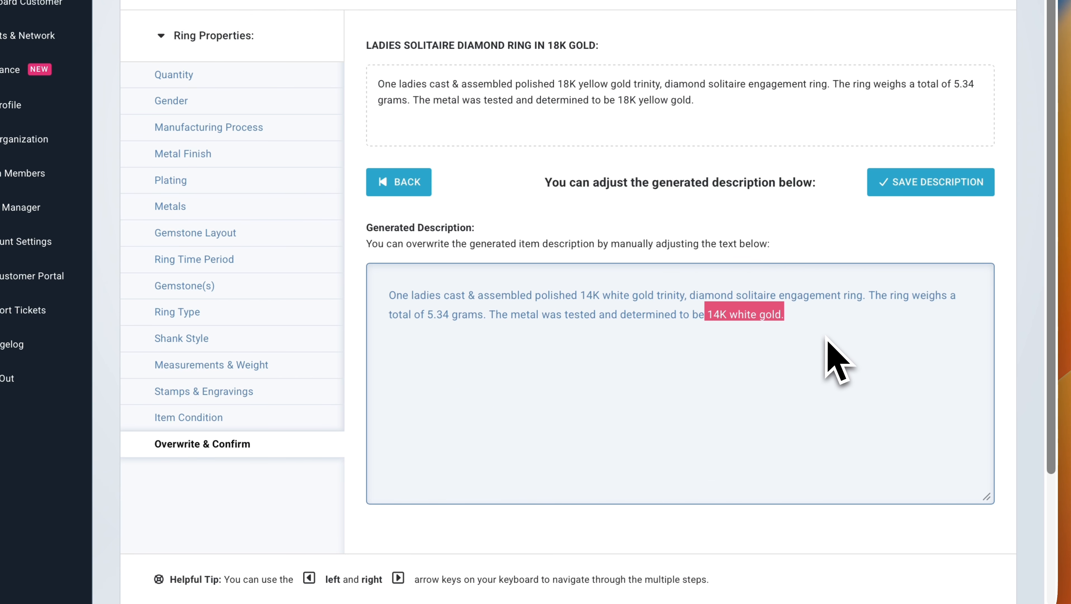
type("18K w")
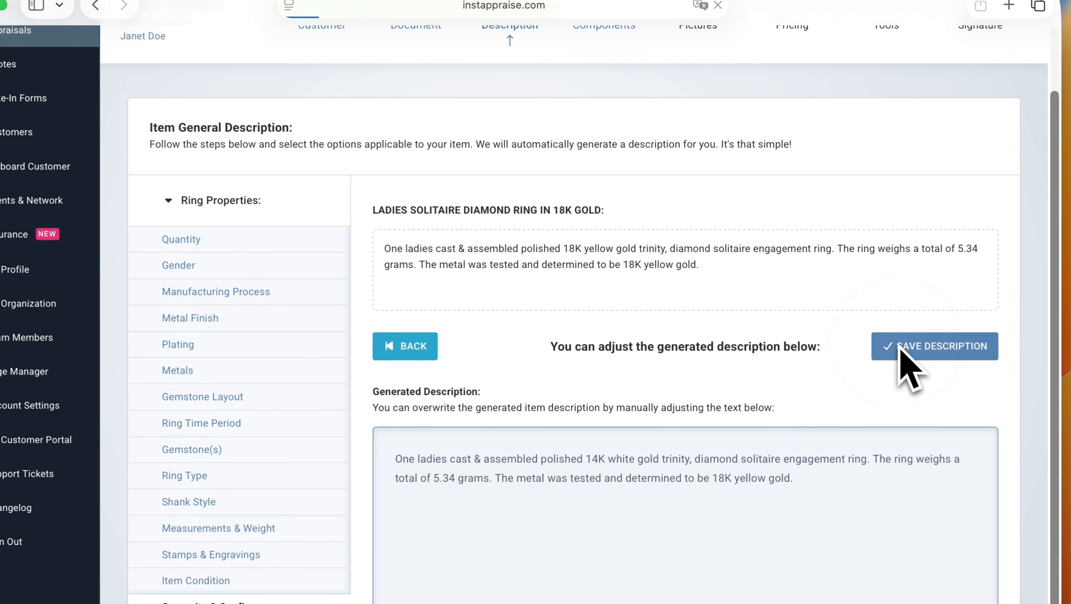
Save the corrected description and start adding a diamond component
left_click(837, 277)
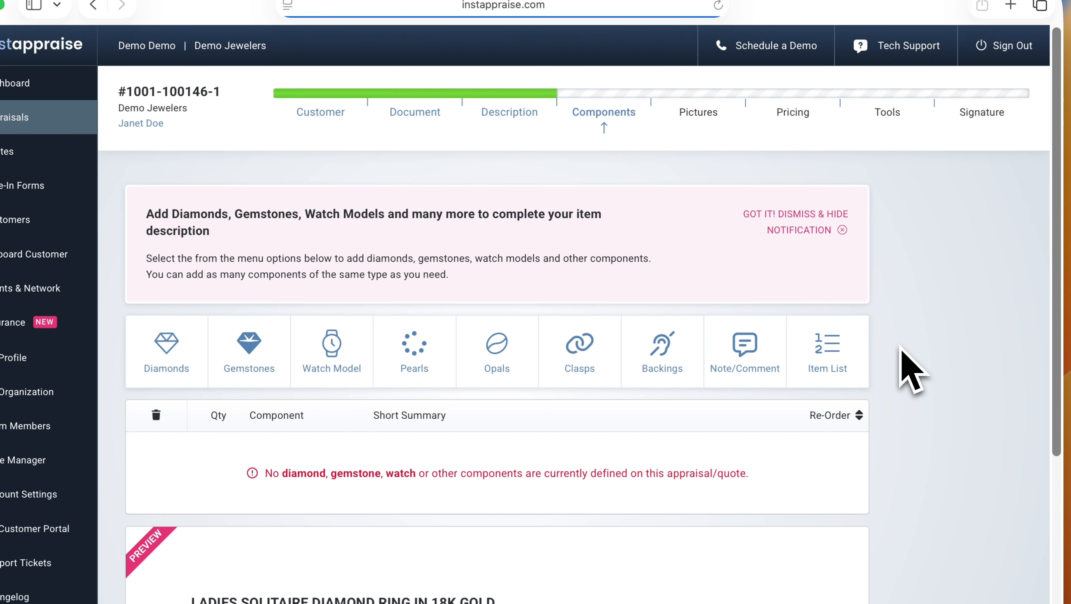
left_click(528, 123)
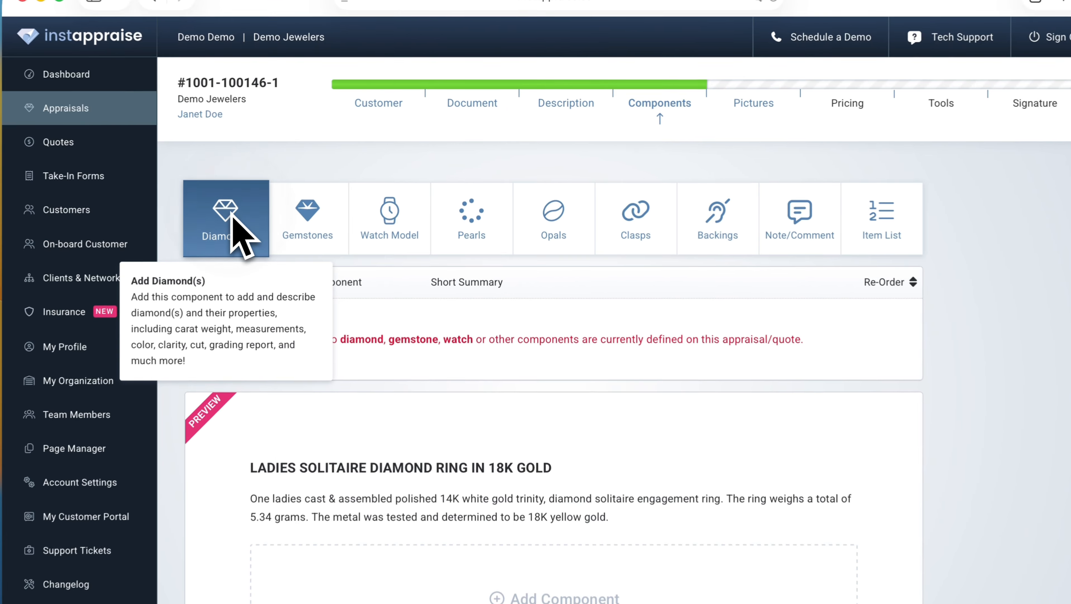
left_click(300, 190)
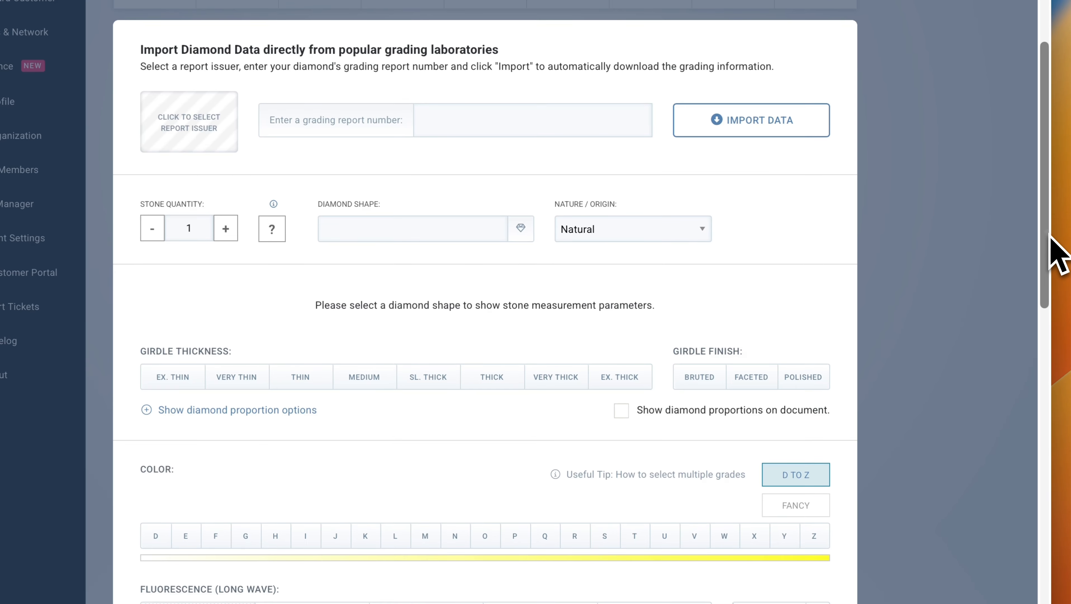
scroll(1054, 251, "down", 5)
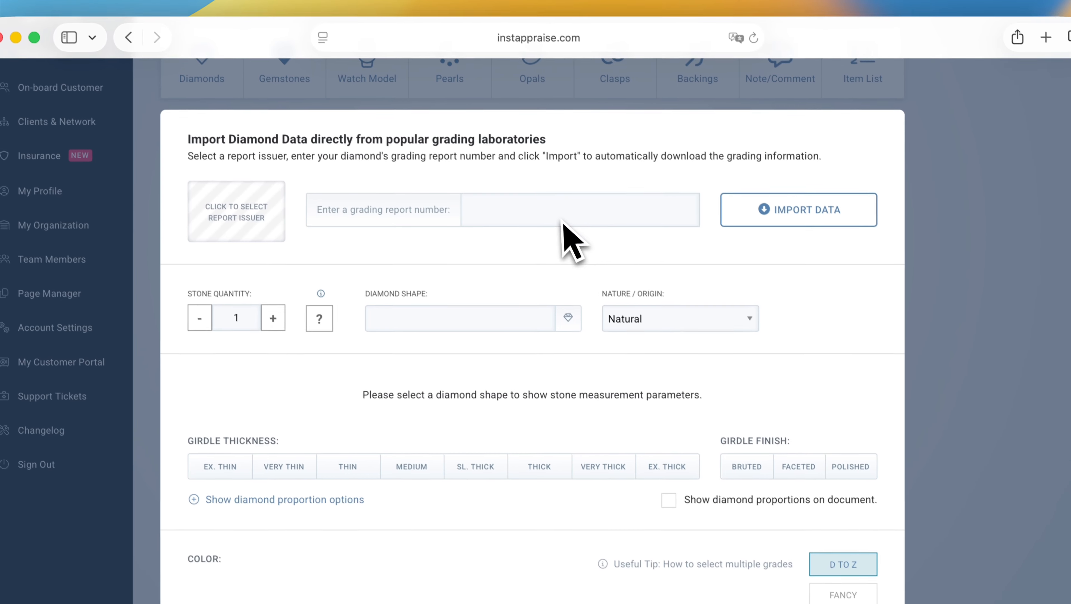
Enter the grading report number, choose GIA as issuer and import the diamond data
left_click(514, 92)
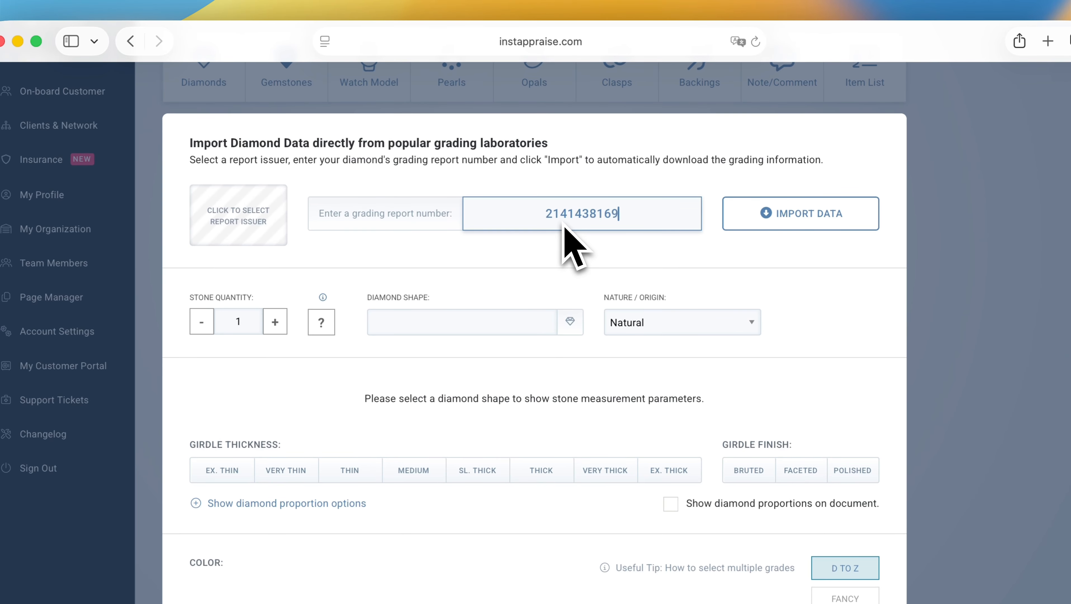
left_click(240, 215)
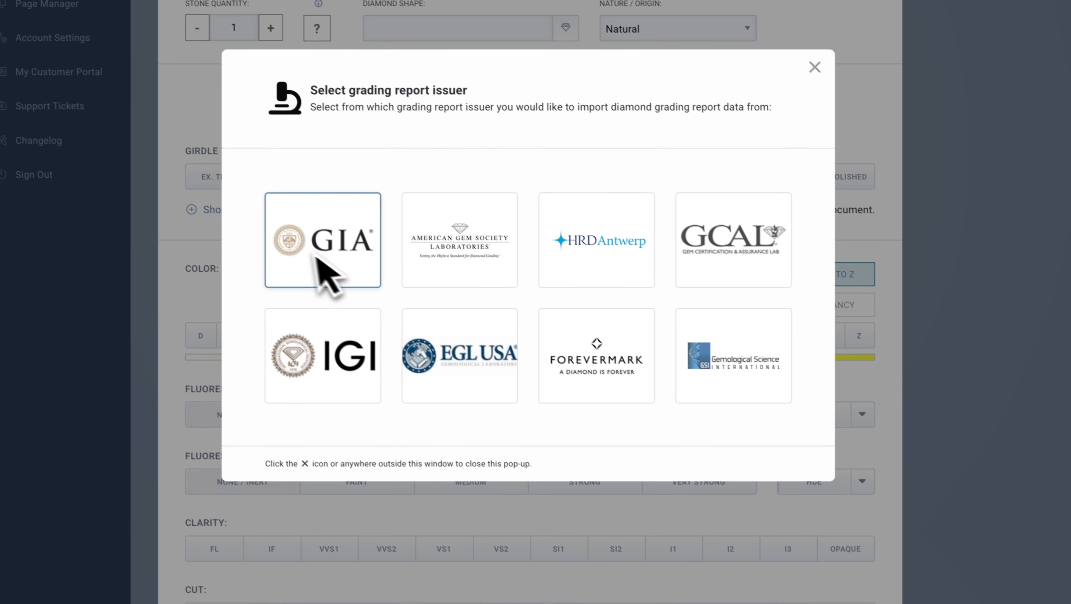
left_click(336, 347)
left_click(791, 134)
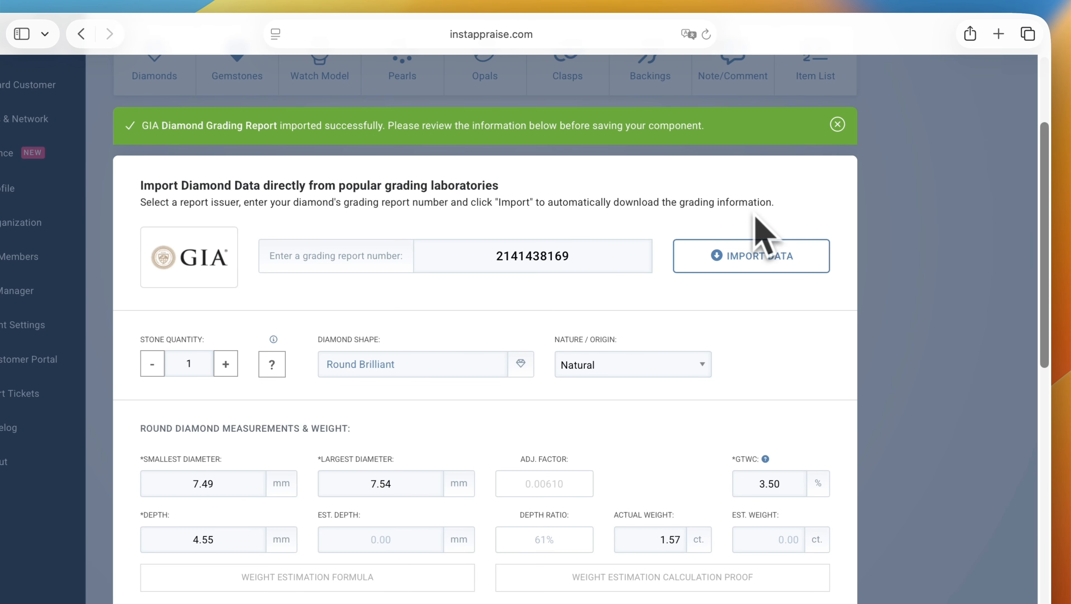
Place the diamond in the center with a Prong family, Prong Set setting
scroll(944, 258, "down", 6)
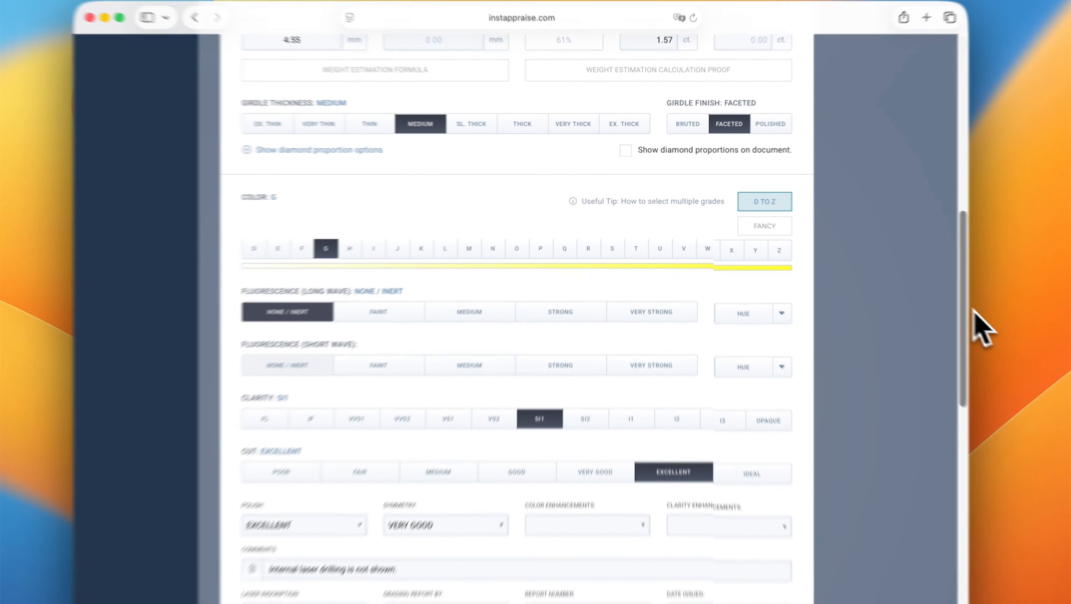
scroll(974, 313, "down", 6)
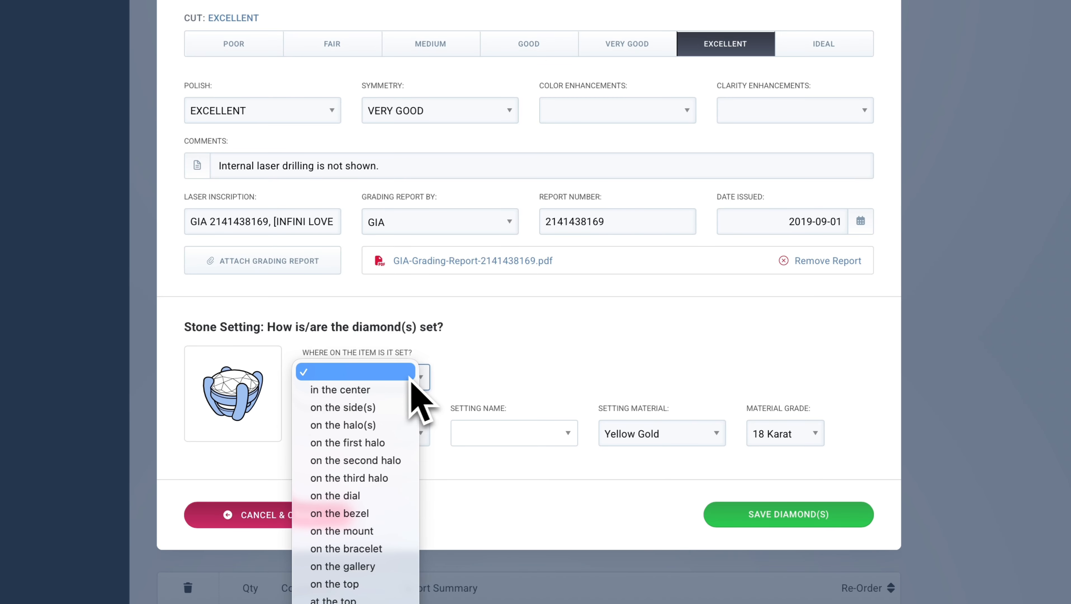
key("Escape")
left_click(424, 440)
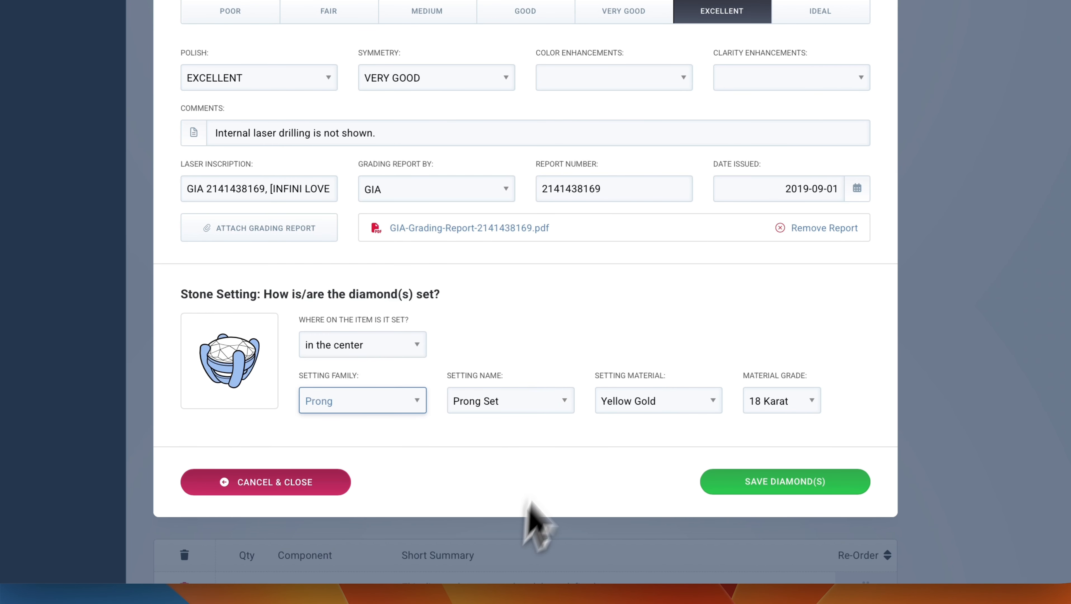
left_click(546, 401)
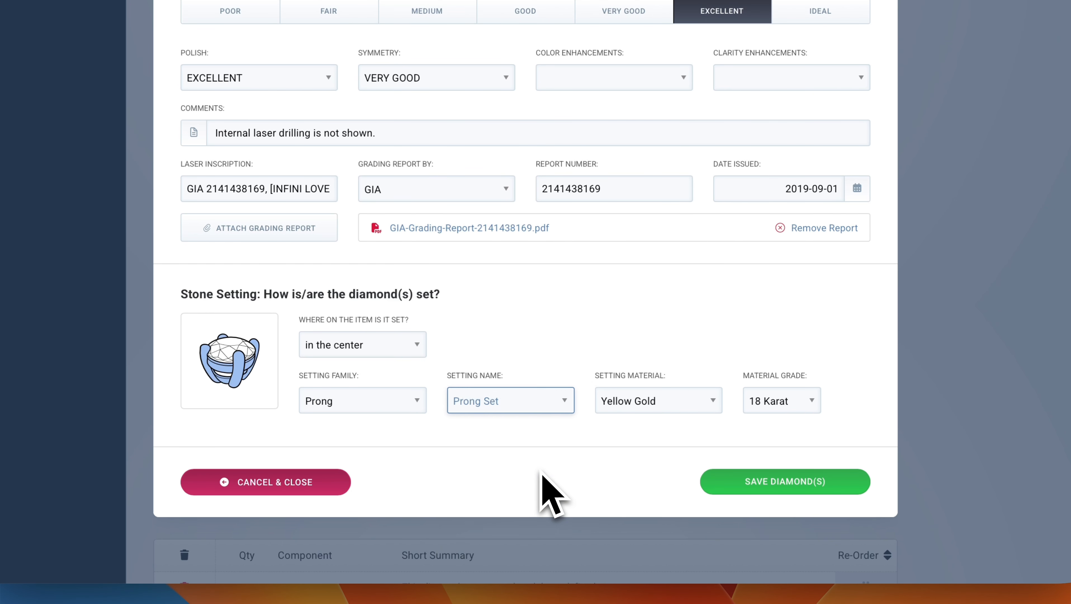
Save the 1.57 ct diamond component and open its clarity plotting diagrams
left_click(782, 481)
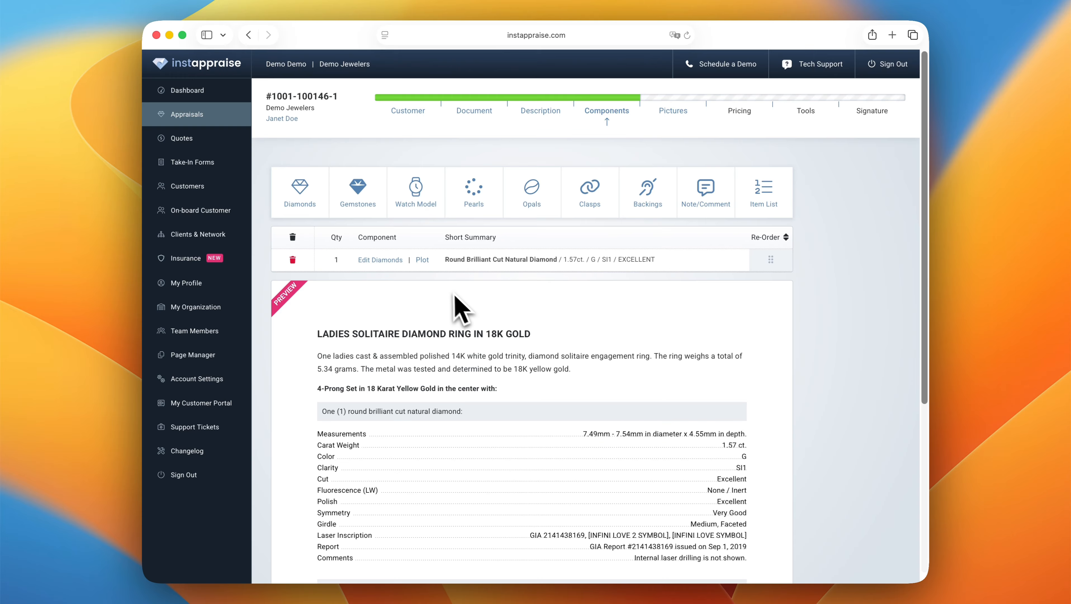
left_click(423, 260)
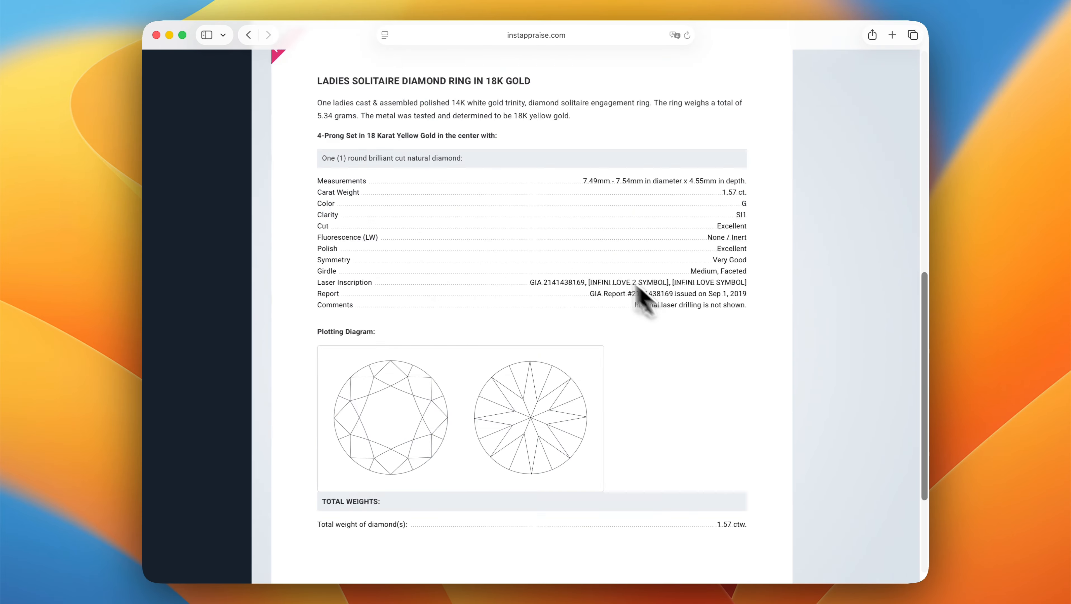
scroll(633, 279, "up", 10)
Start a second diamond entry and cancel it
left_click(324, 187)
scroll(672, 347, "down", 15)
left_click(360, 481)
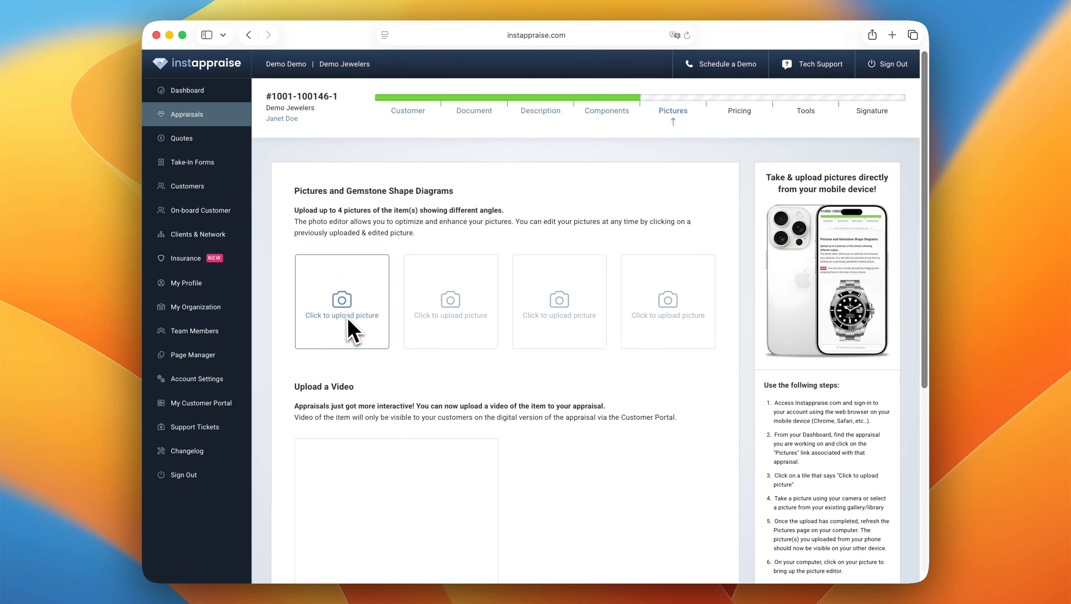
Upload RingFront to the first slot, rotate it upright, brighten to 115, crop closer and save
left_click(350, 330)
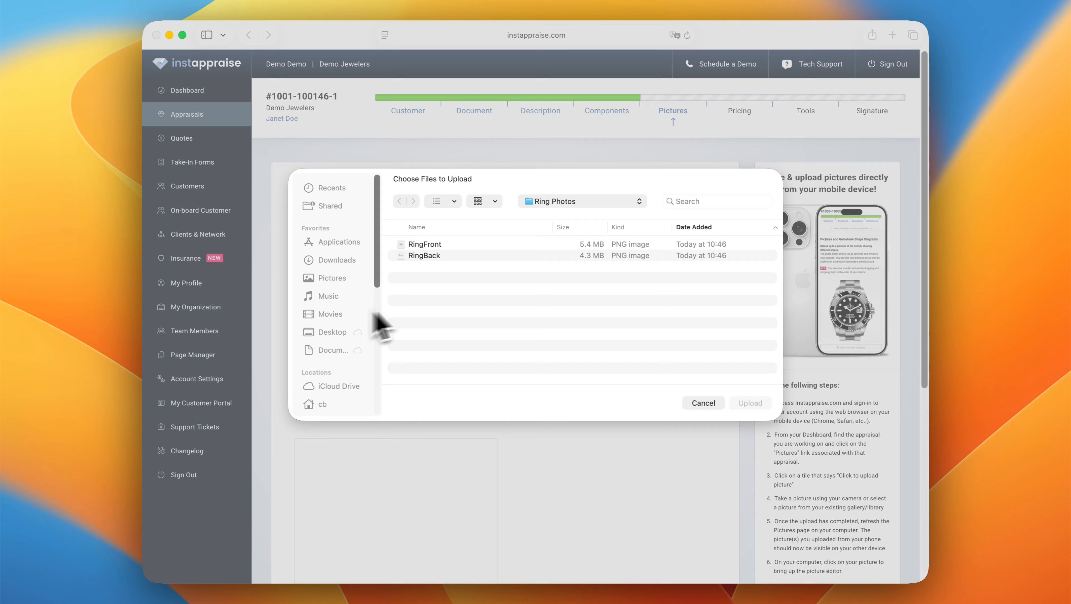
left_click(465, 253)
left_click(758, 409)
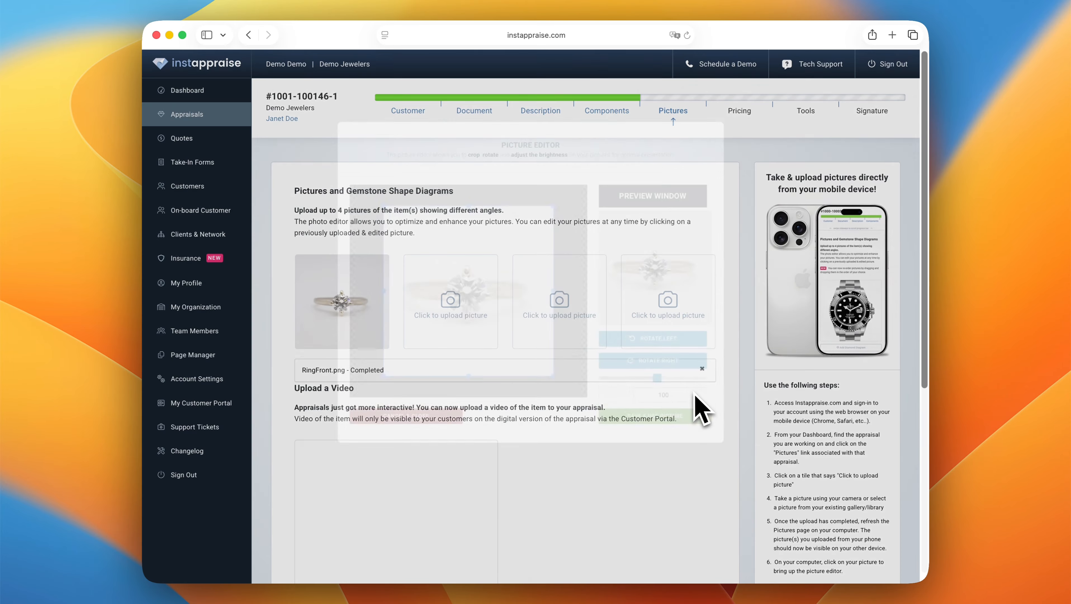
left_click(679, 379)
left_click(678, 380)
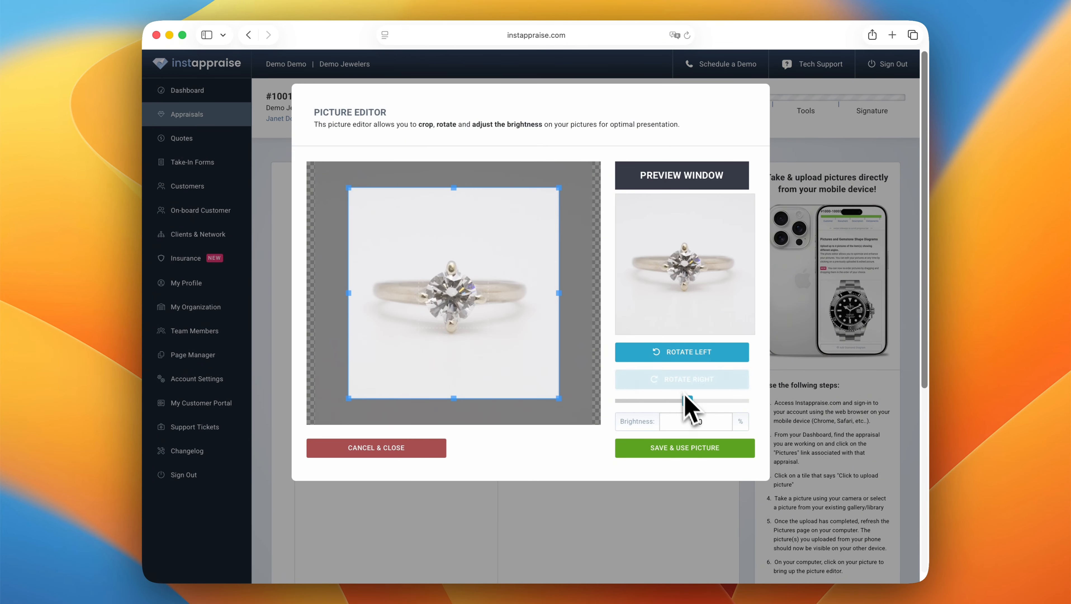
left_click(689, 401)
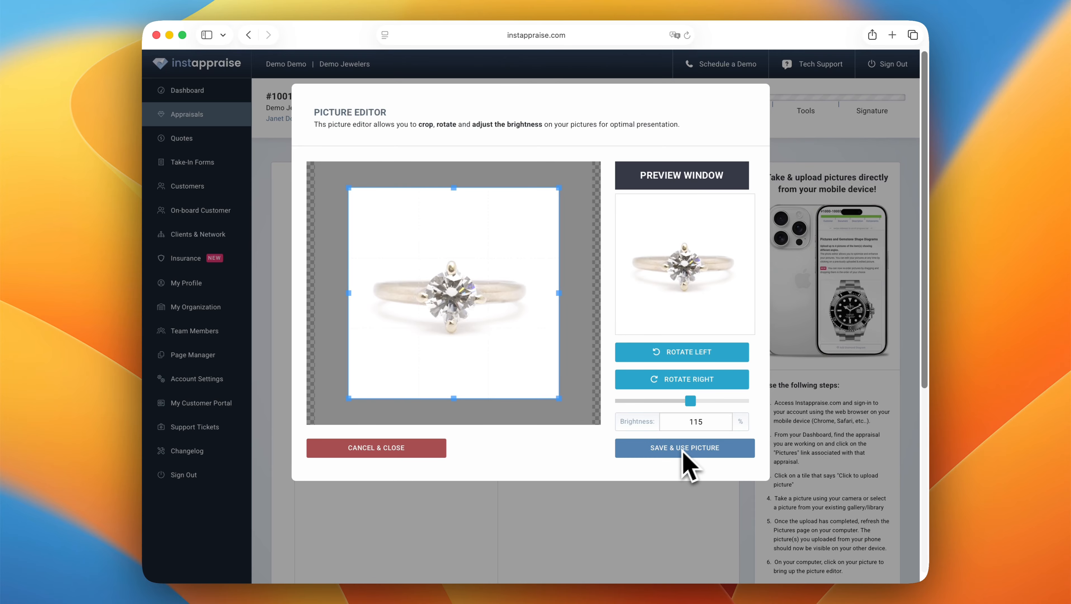
left_click_drag(562, 403, 509, 359)
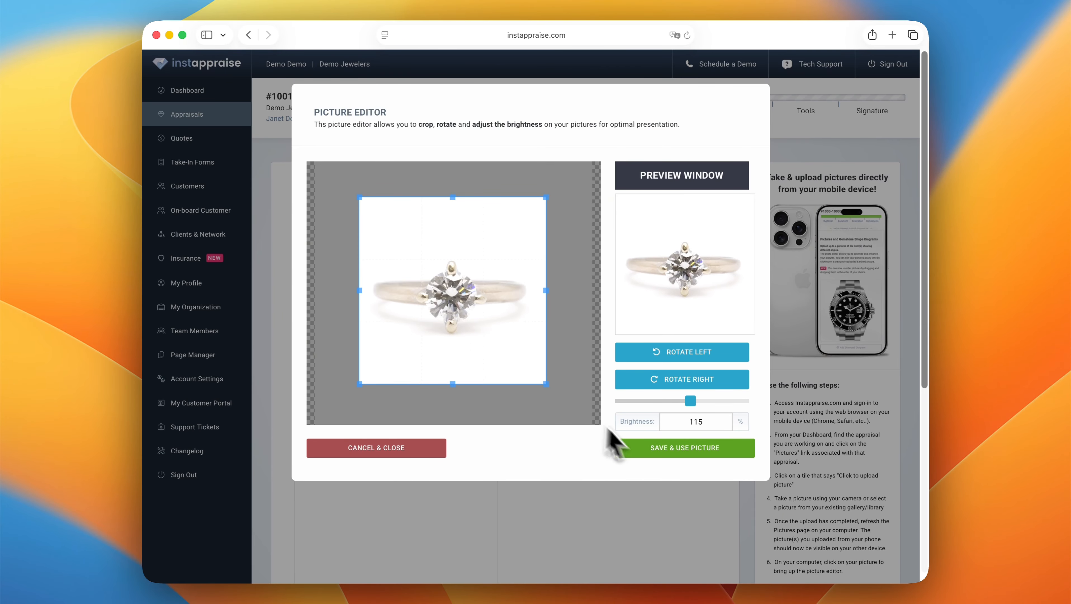
left_click(644, 450)
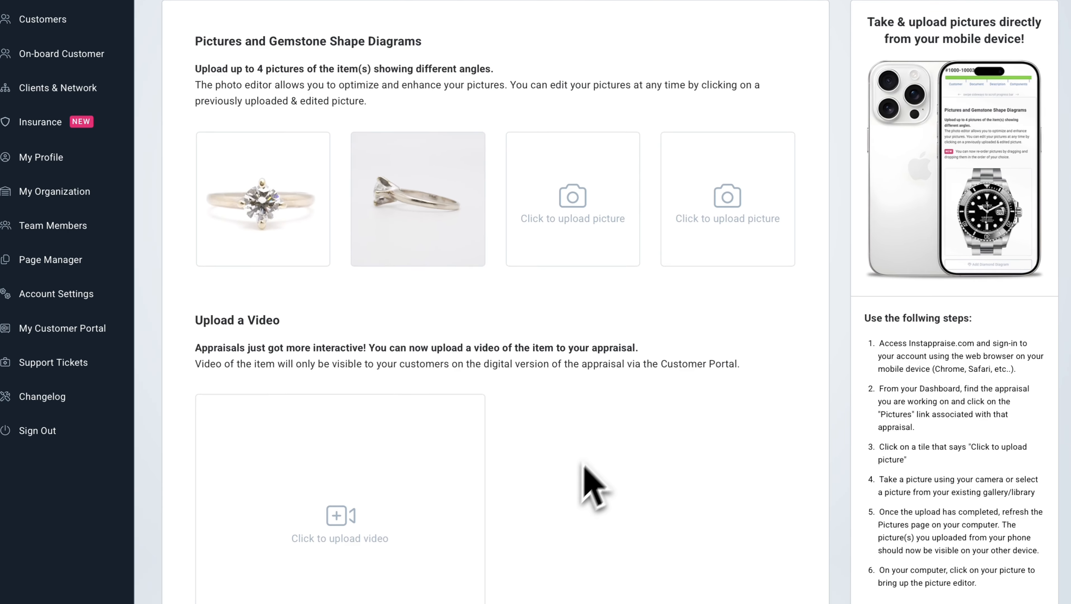
Attach the ring's mp4 video from the Ring Photos folder and proceed to the Pricing step
scroll(583, 465, "down", 5)
left_click(343, 308)
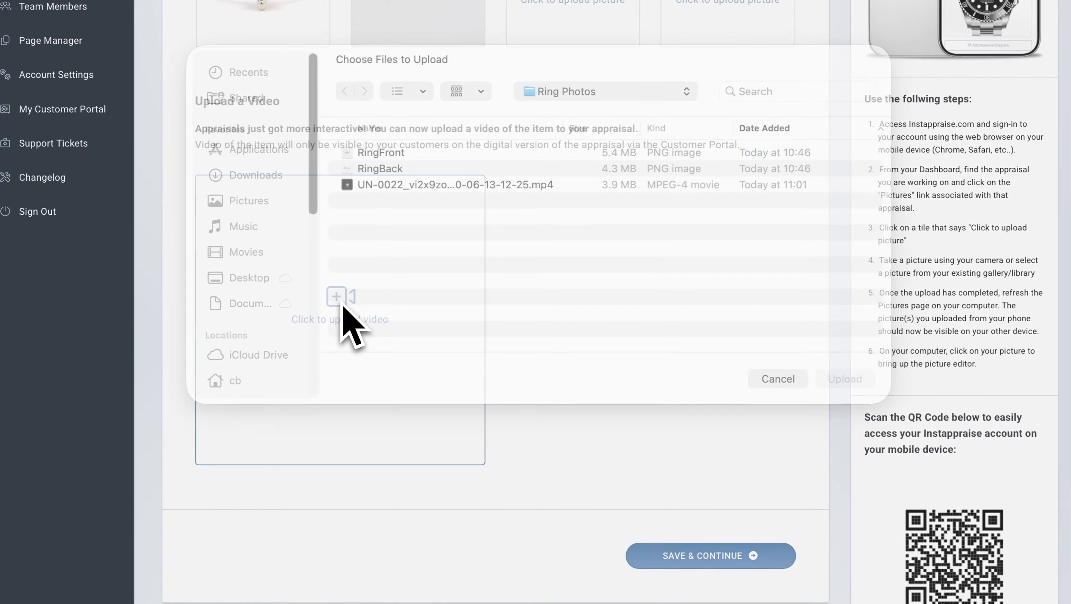
left_click(423, 206)
left_click(841, 396)
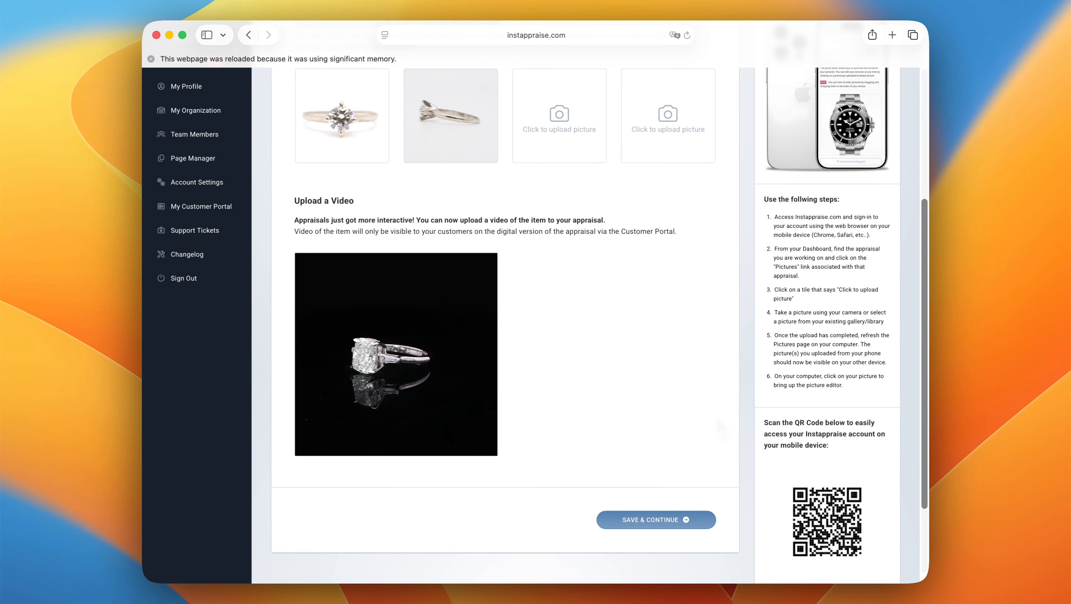
scroll(717, 430, "up", 3)
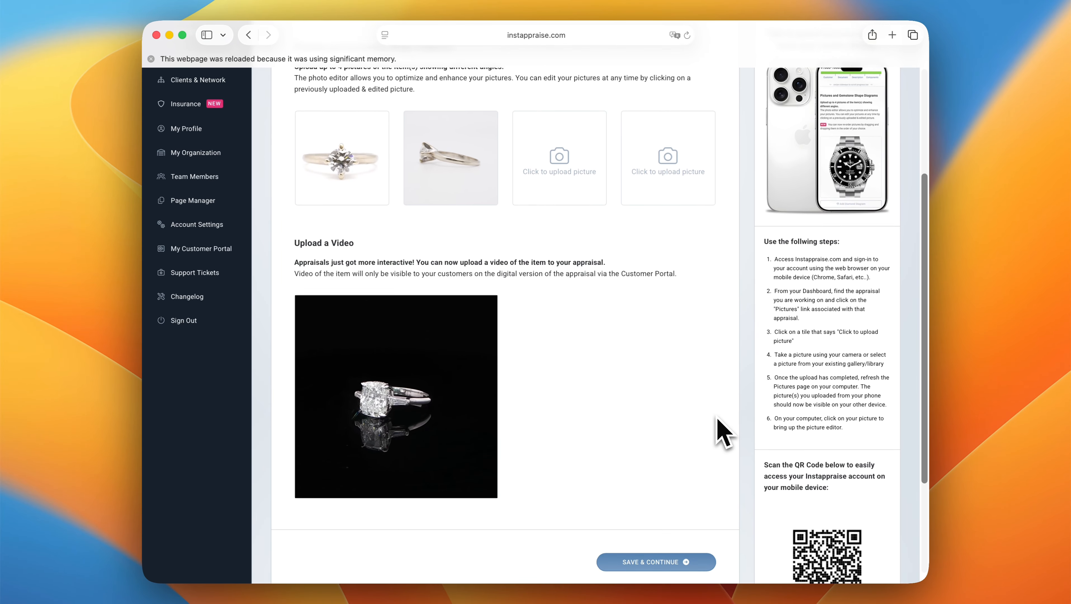
scroll(717, 431, "down", 4)
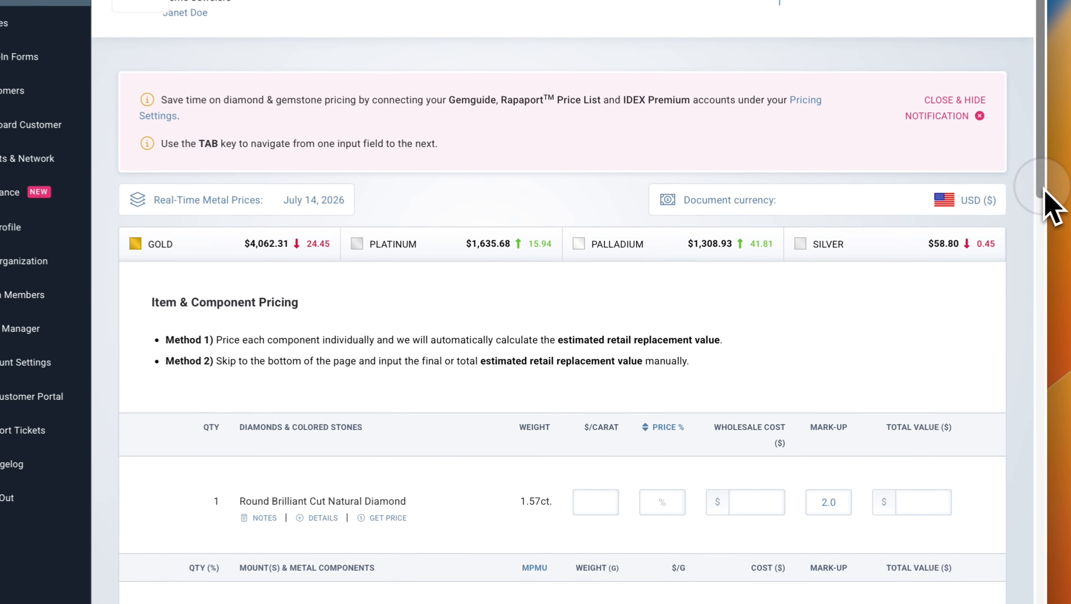
left_click_drag(929, 256, 928, 446)
left_click_drag(1051, 463, 1054, 503)
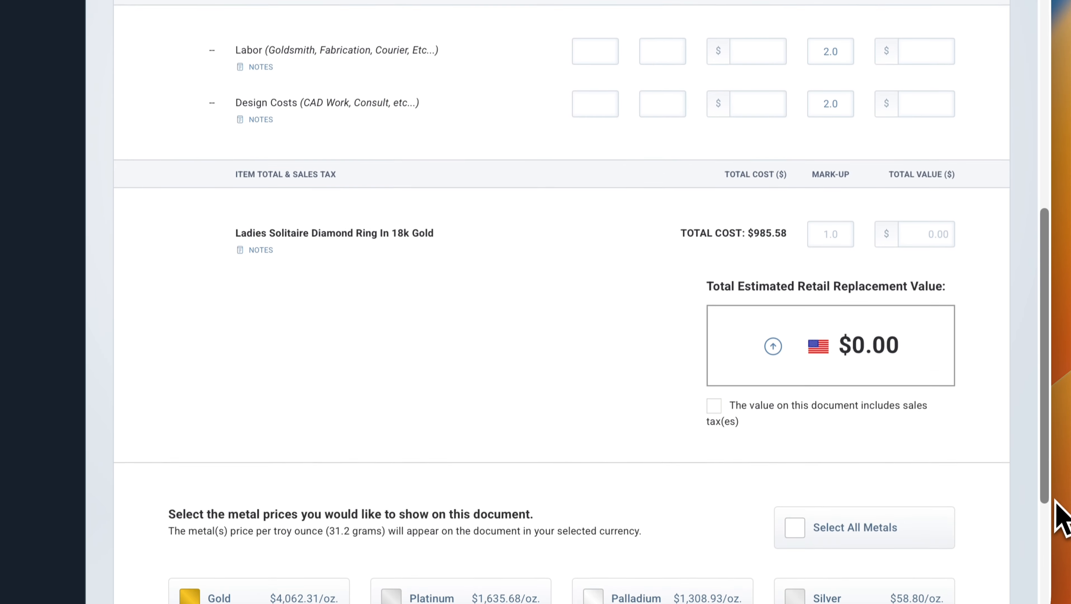
left_click(935, 224)
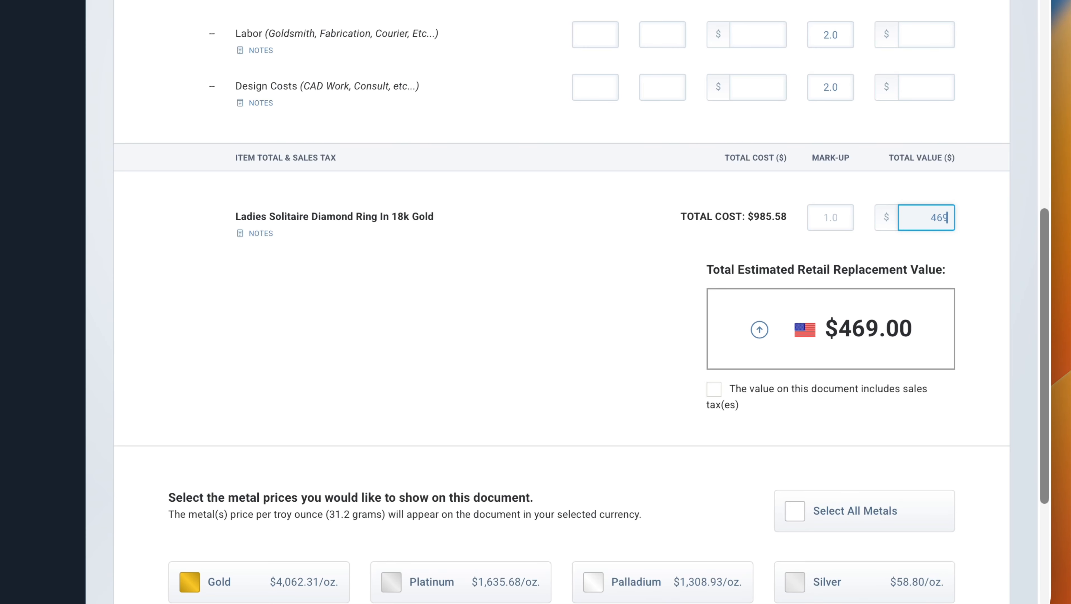
key("BackSpace")
key("BackSpace")
key("BackSpace")
key("BackSpace")
scroll(928, 229, "up", 10)
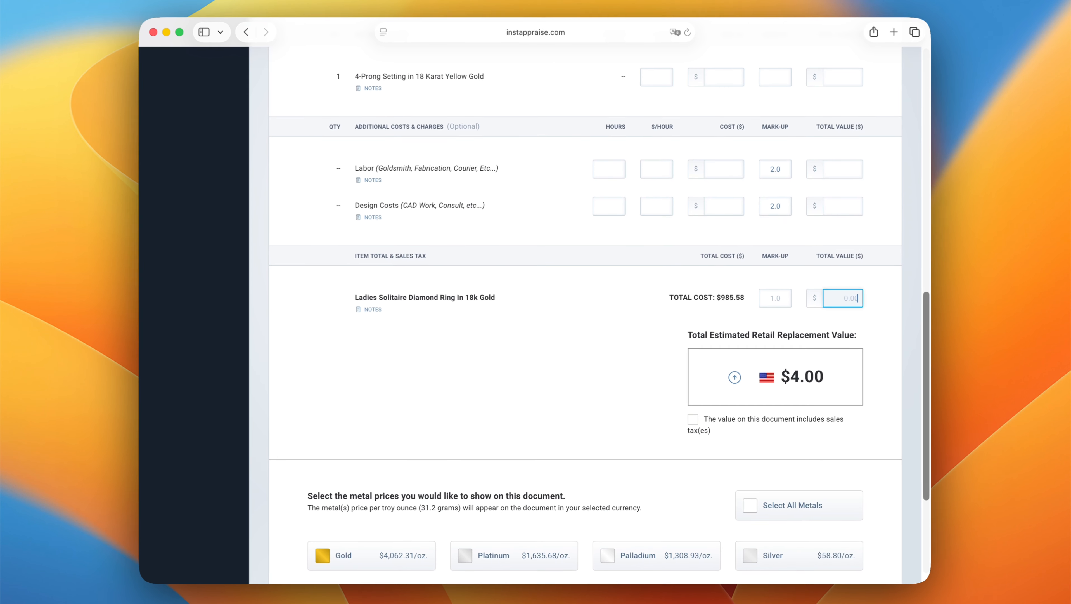
scroll(850, 321, "up", 5)
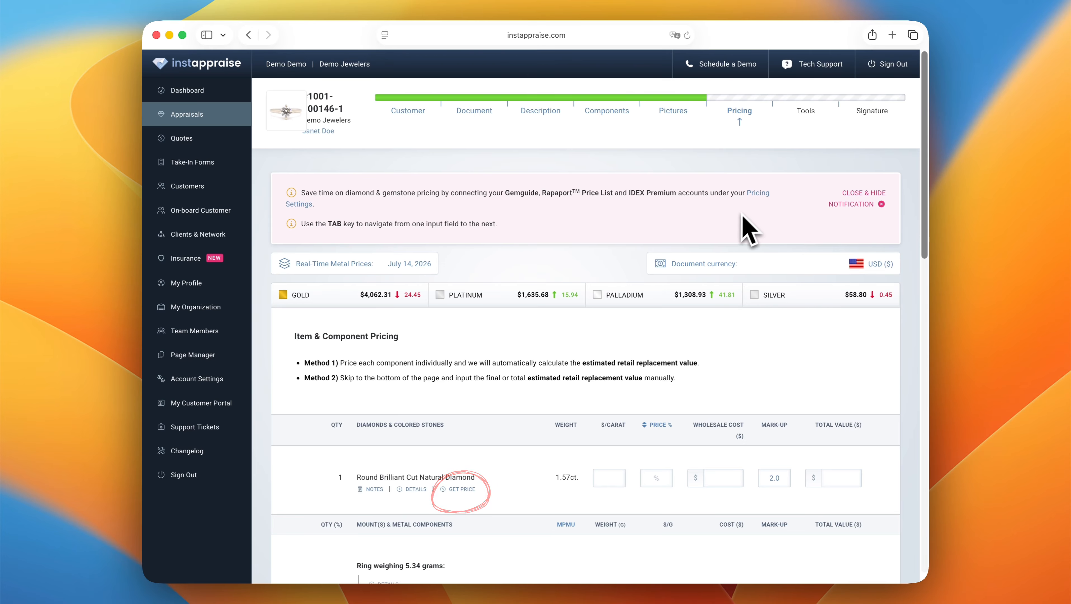
Price the 1.57ct diamond at 3600 $/carat with a 1.85 mark-up, checking the gold and weight details
scroll(676, 287, "down", 5)
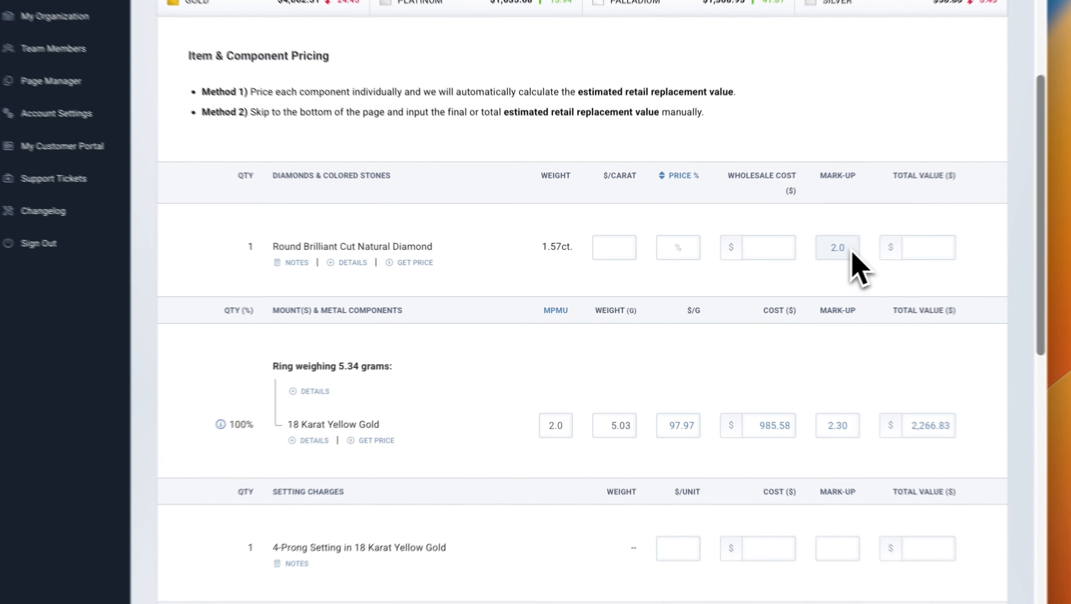
left_click(775, 264)
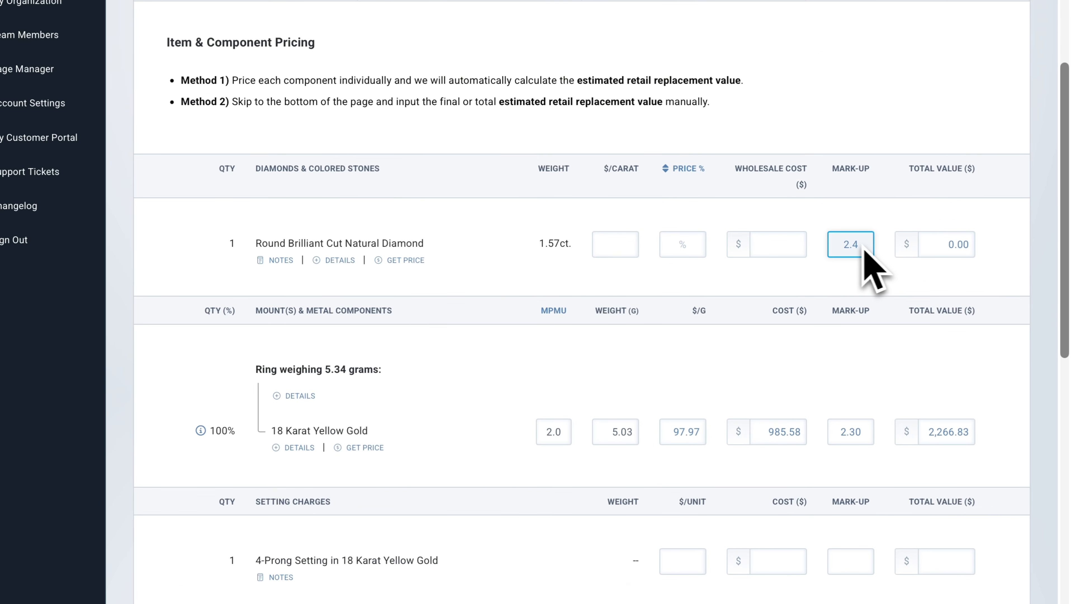
left_click(299, 447)
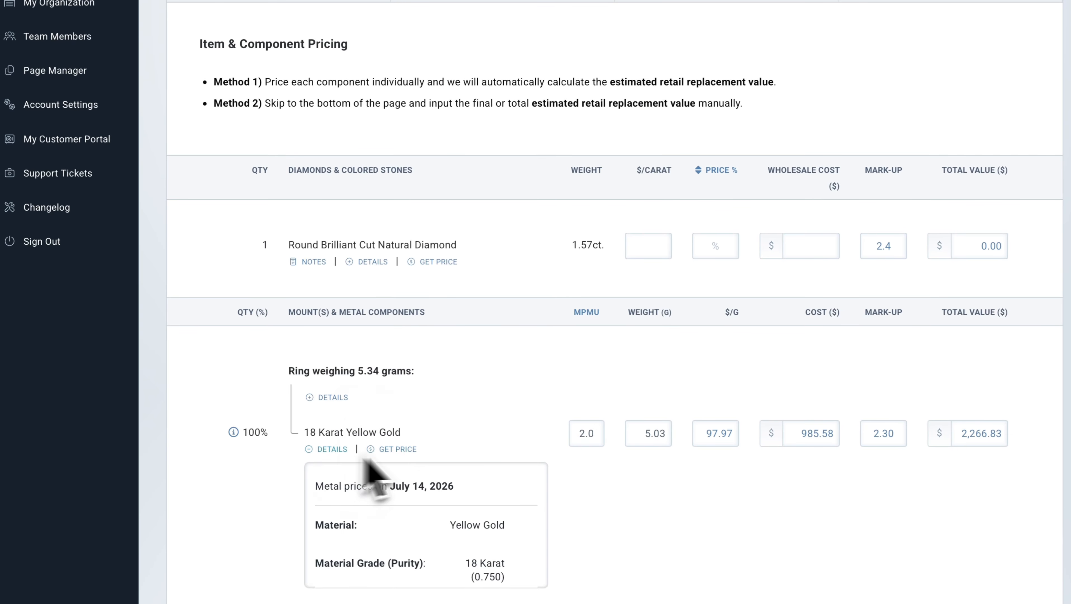
scroll(561, 454, "down", 5)
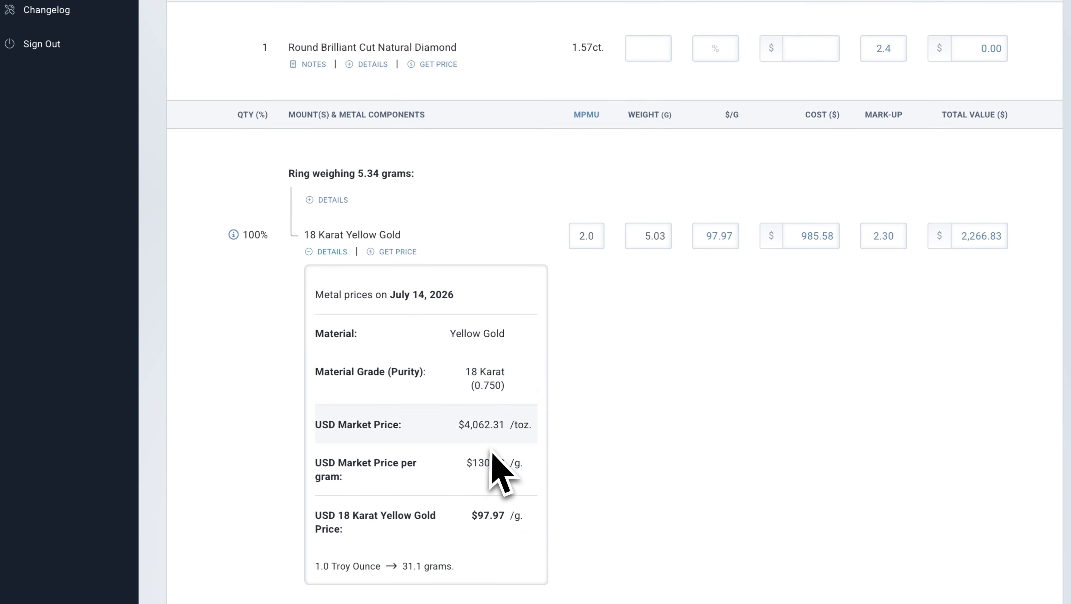
left_click(338, 170)
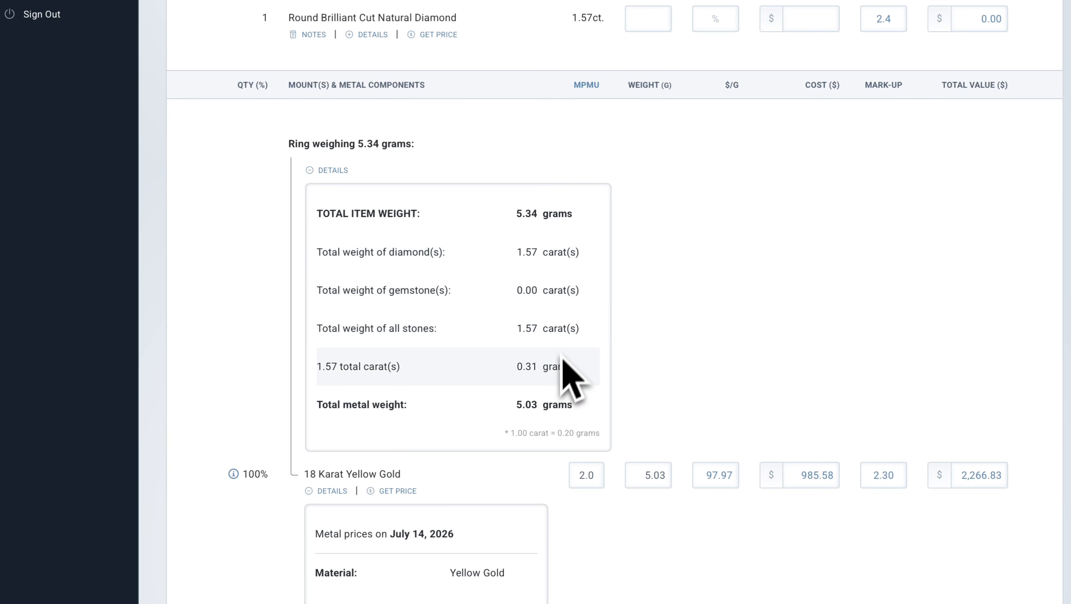
scroll(337, 248, "up", 2)
left_click(335, 243)
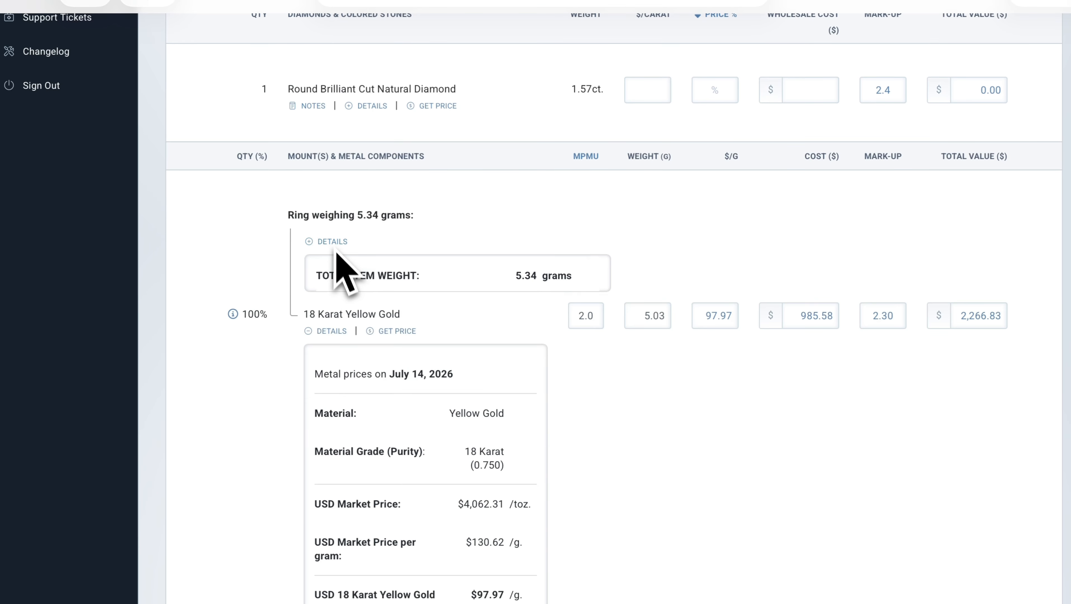
left_click(339, 291)
scroll(769, 224, "up", 3)
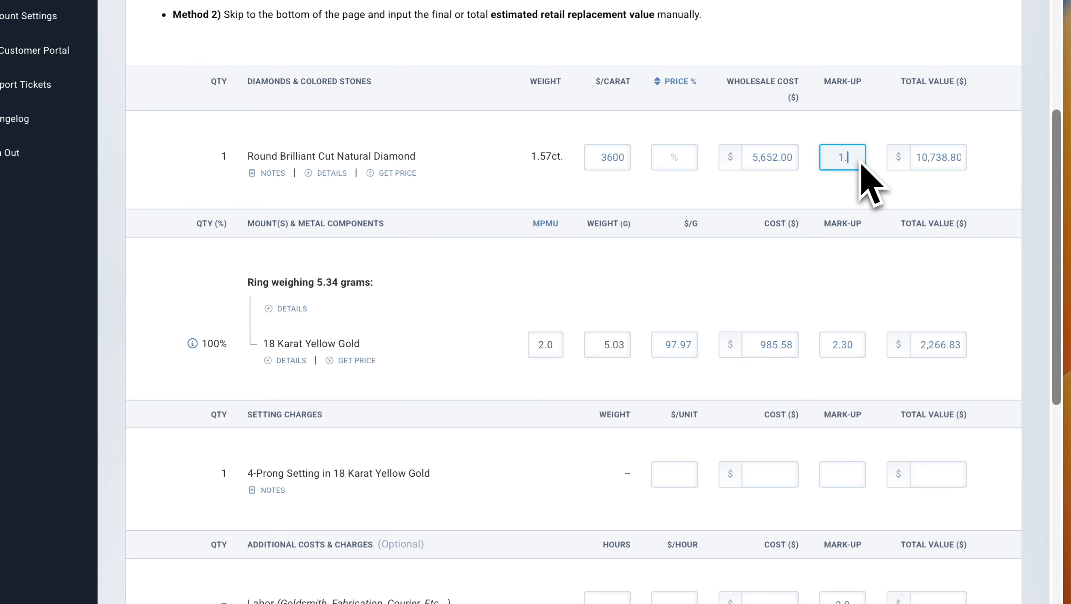
left_click(752, 267)
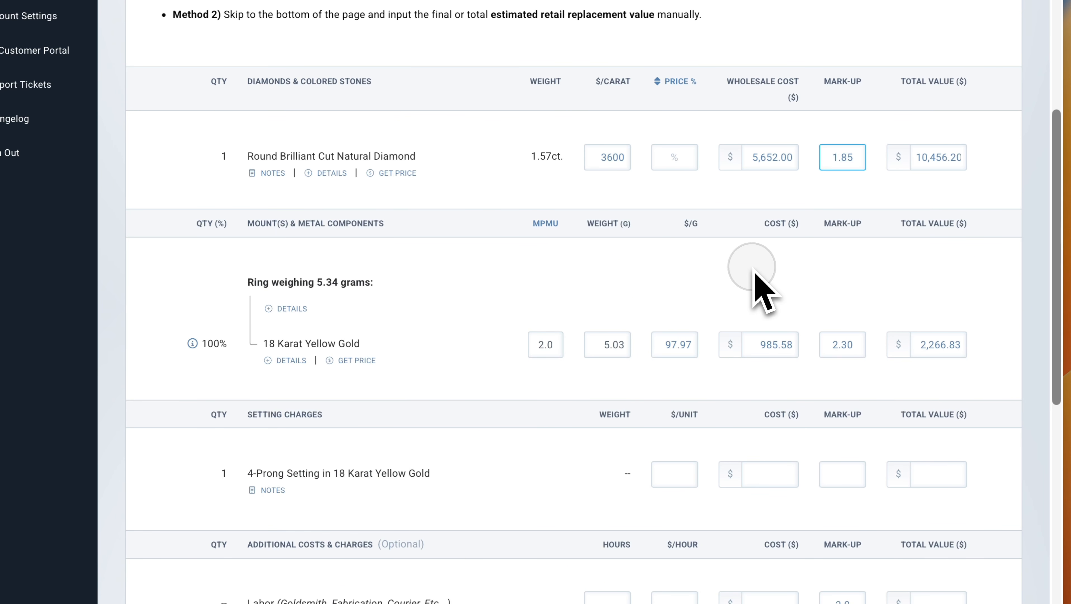
Round the replacement value to $12,720.00, show all four metal prices, and save the pricing
scroll(630, 291, "down", 5)
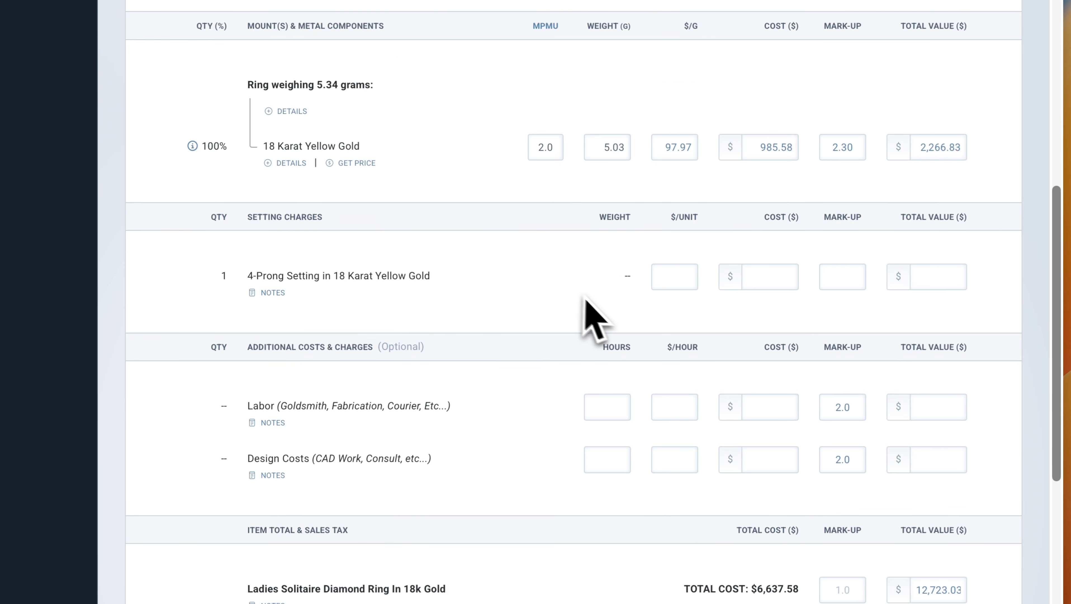
scroll(596, 322, "down", 7)
scroll(1046, 366, "down", 2)
left_click(744, 313)
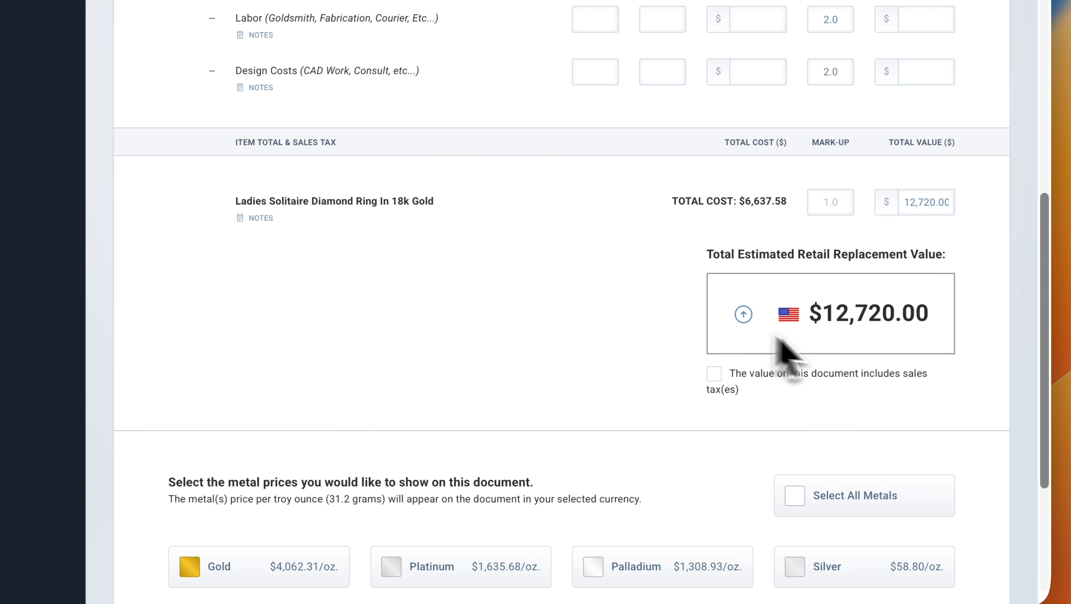
scroll(1043, 335, "down", 5)
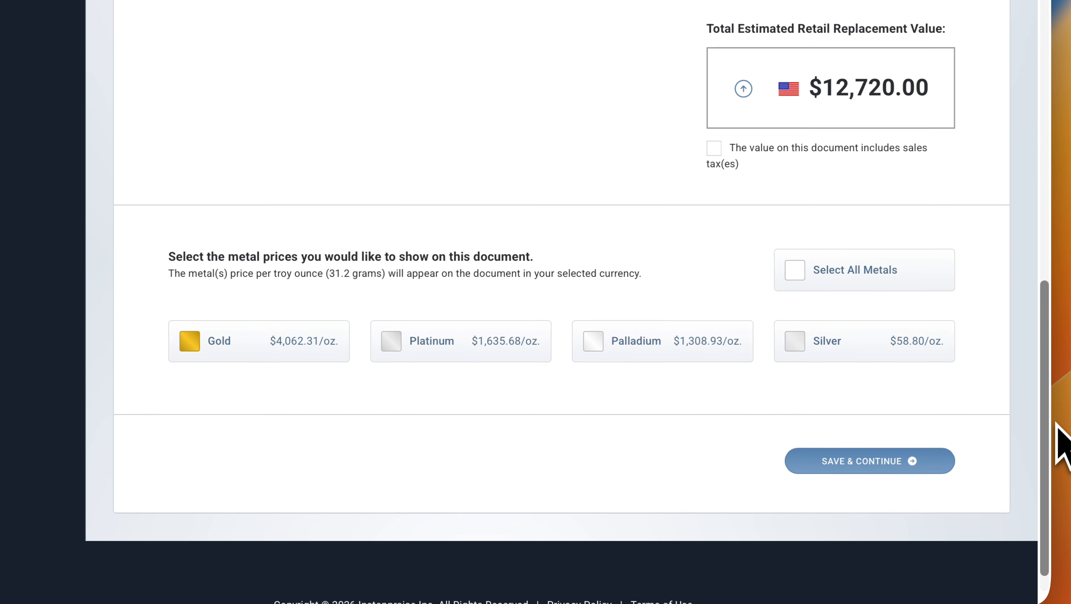
left_click(795, 267)
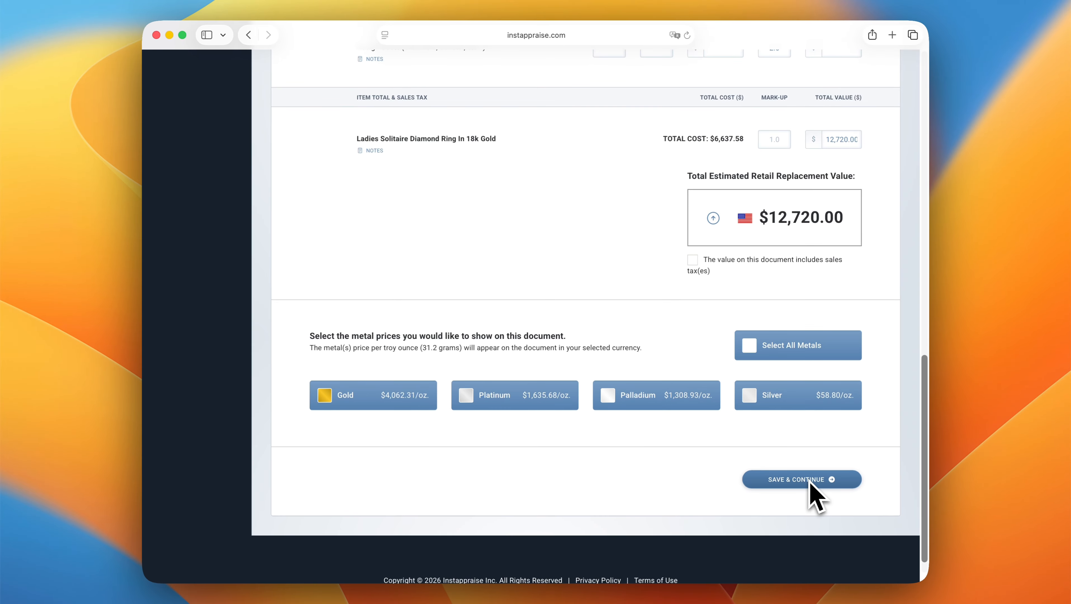
left_click(810, 481)
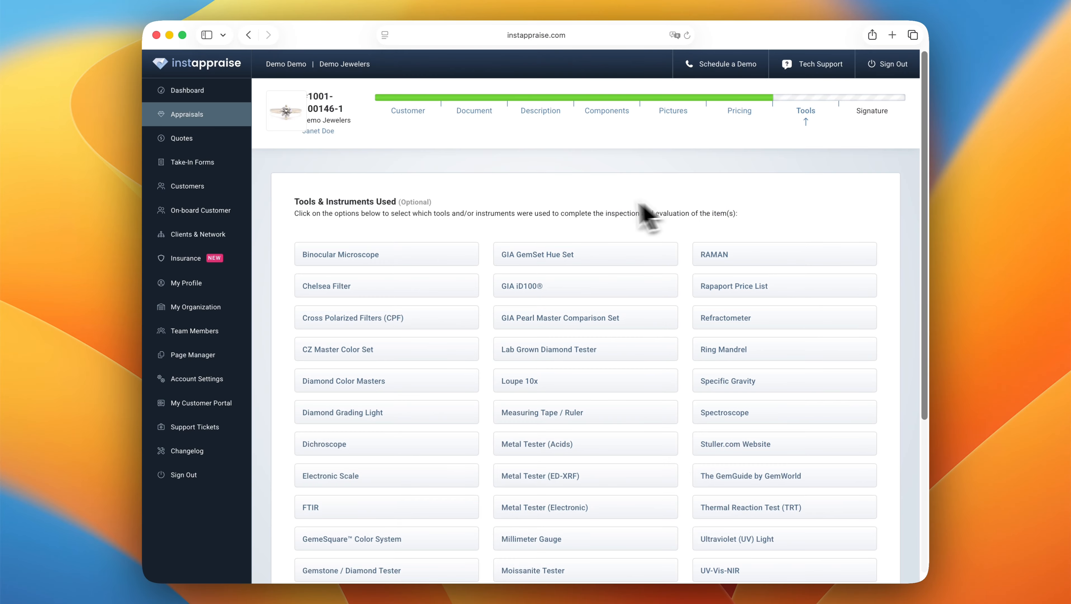
Mark Binocular Microscope and Diamond Color Masters as used, then go to Preview & Signature
left_click(448, 256)
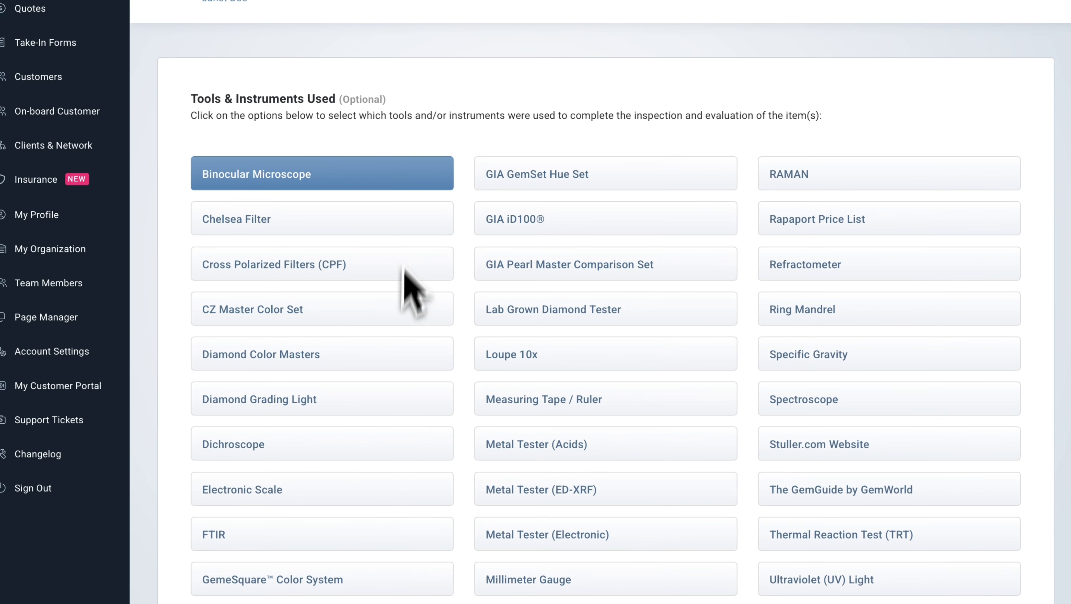
left_click(368, 350)
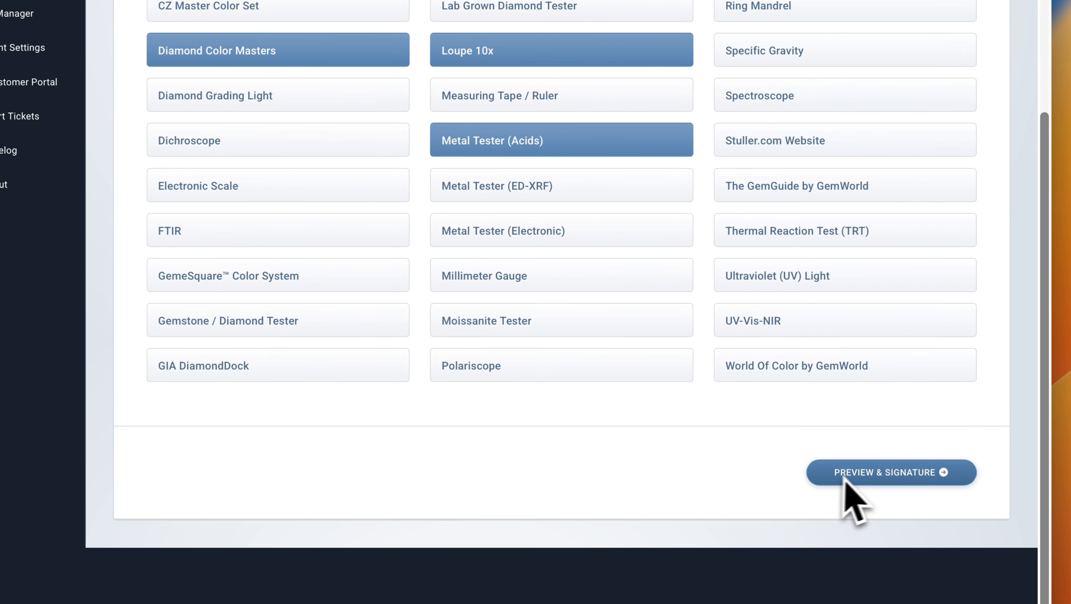
left_click(849, 498)
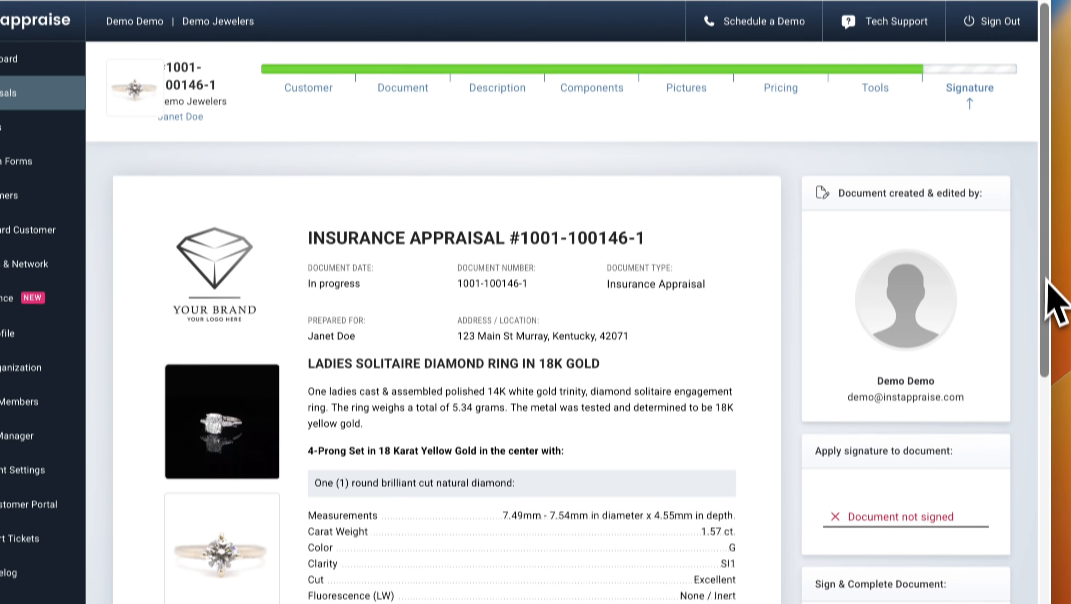
Review the appraisal preview down to the signature and sign and complete it at $12,720.00
mouse_move(1046, 279)
left_mouse_down()
mouse_move(1057, 384)
mouse_move(1054, 272)
left_mouse_up()
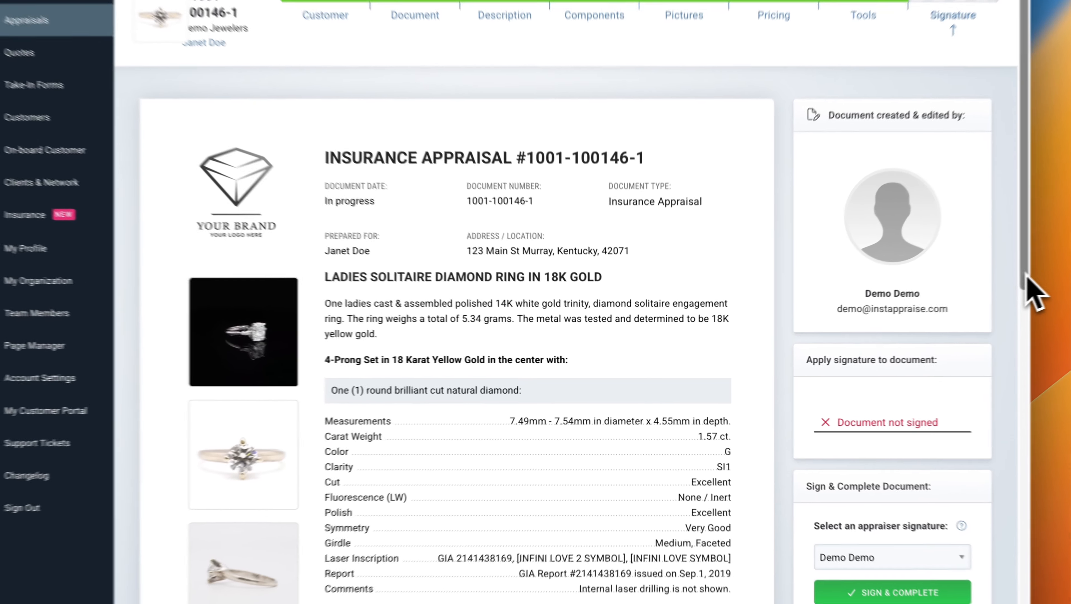
scroll(911, 345, "down", 5)
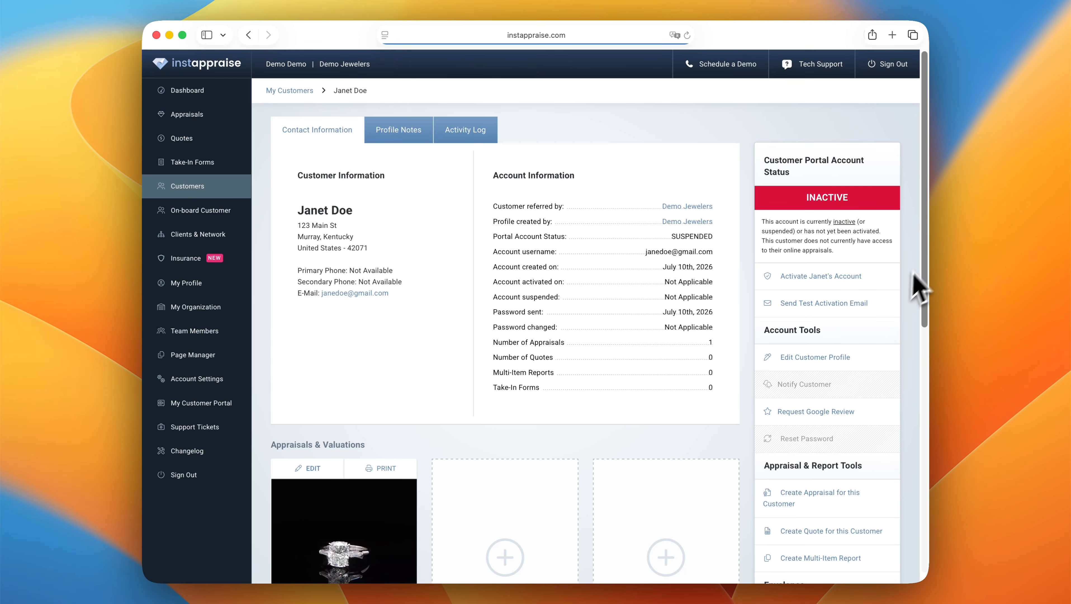
scroll(918, 287, "down", 1)
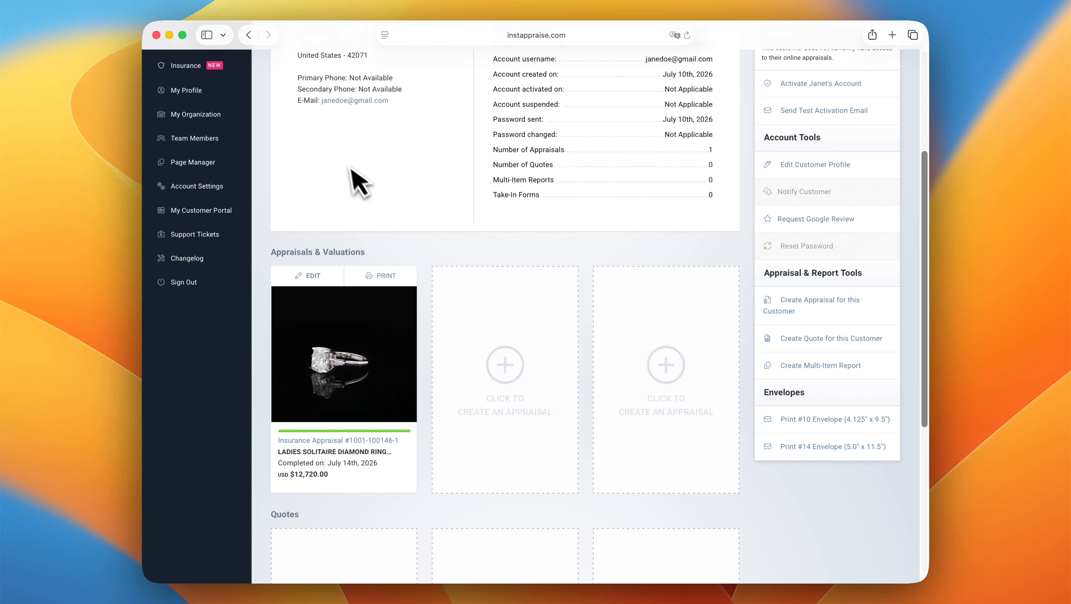
Return to the account dashboard and bring up print options for the completed ring appraisal
scroll(399, 262, "up", 5)
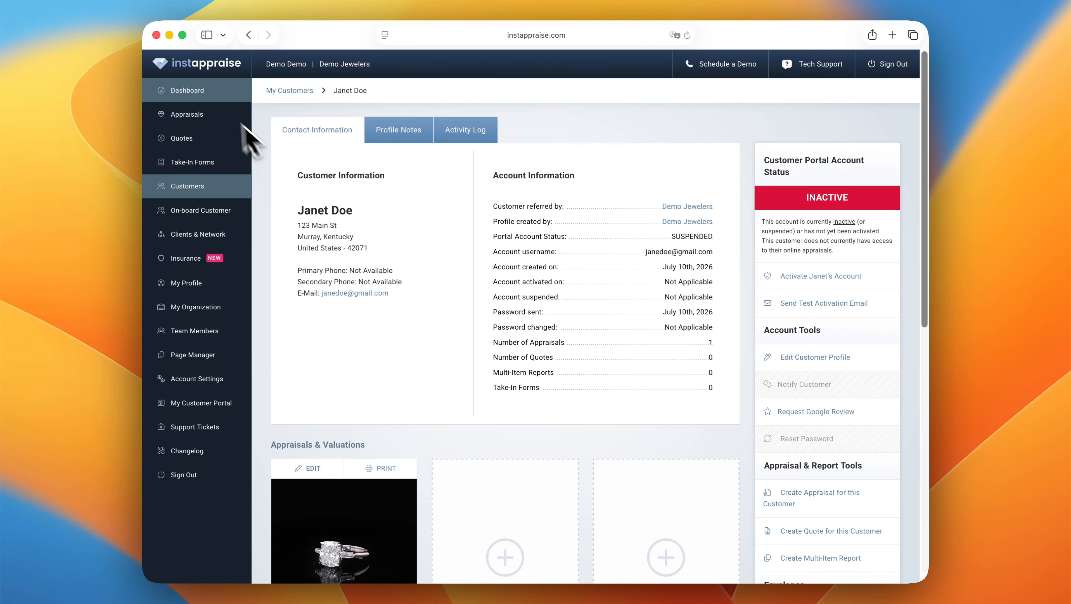
left_click(192, 91)
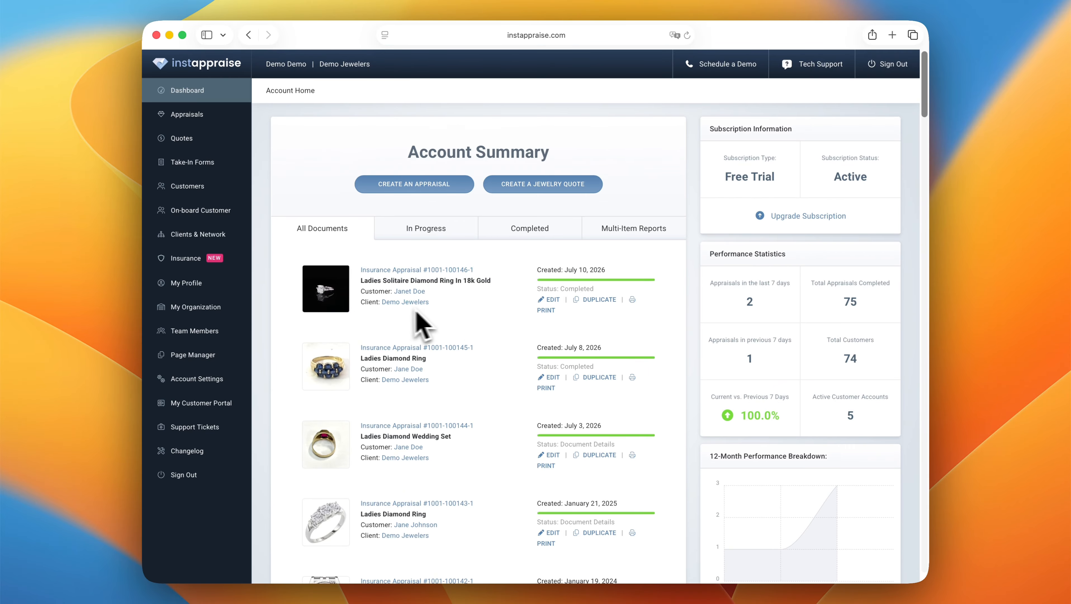
left_click(546, 310)
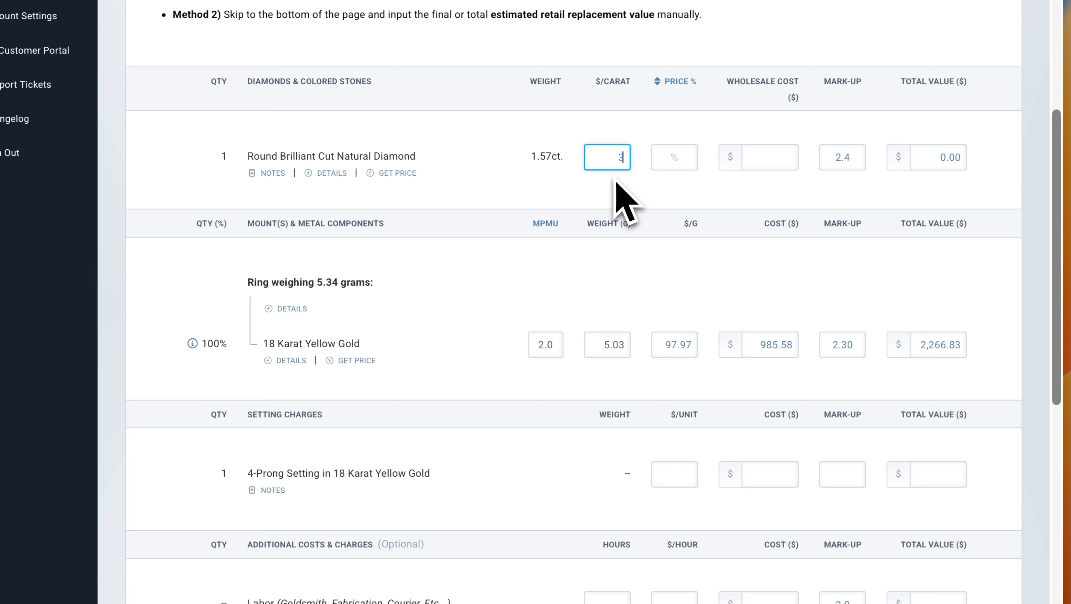
type("600")
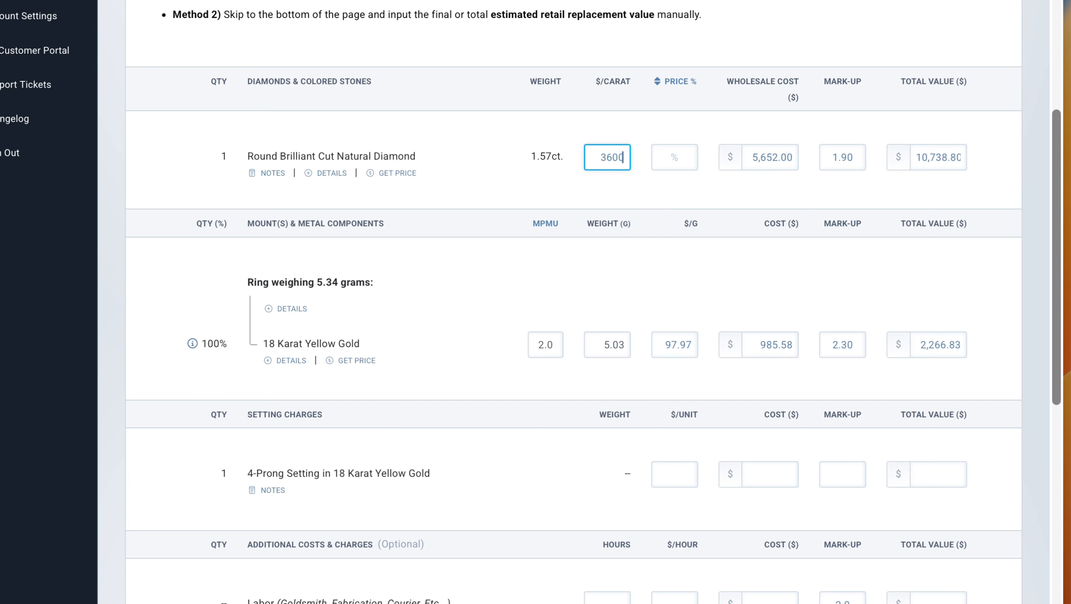
left_click(859, 165)
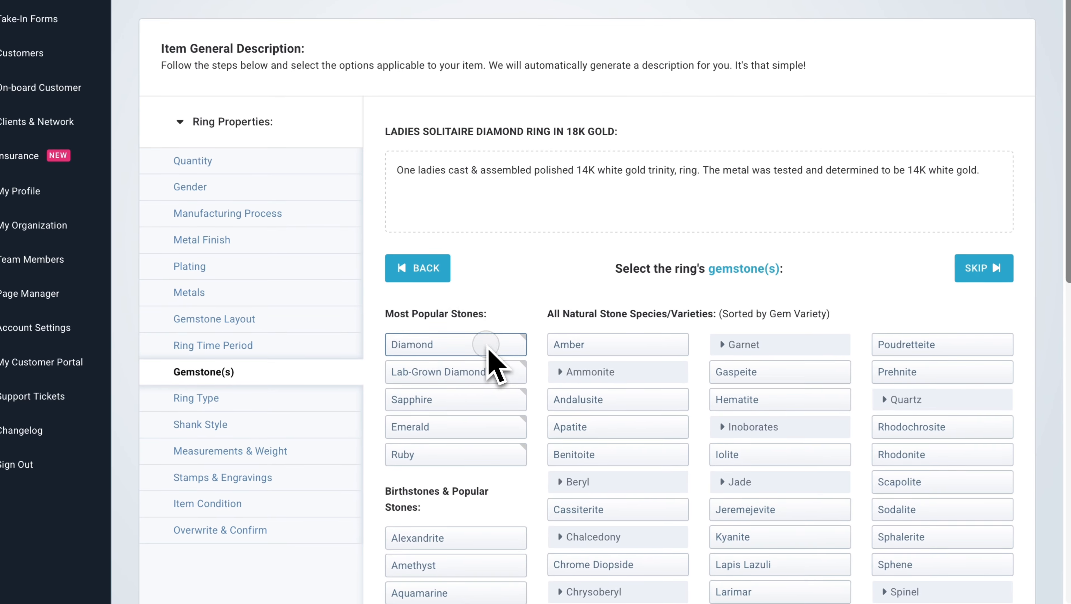
left_click(485, 342)
left_click(458, 427)
left_click(449, 401)
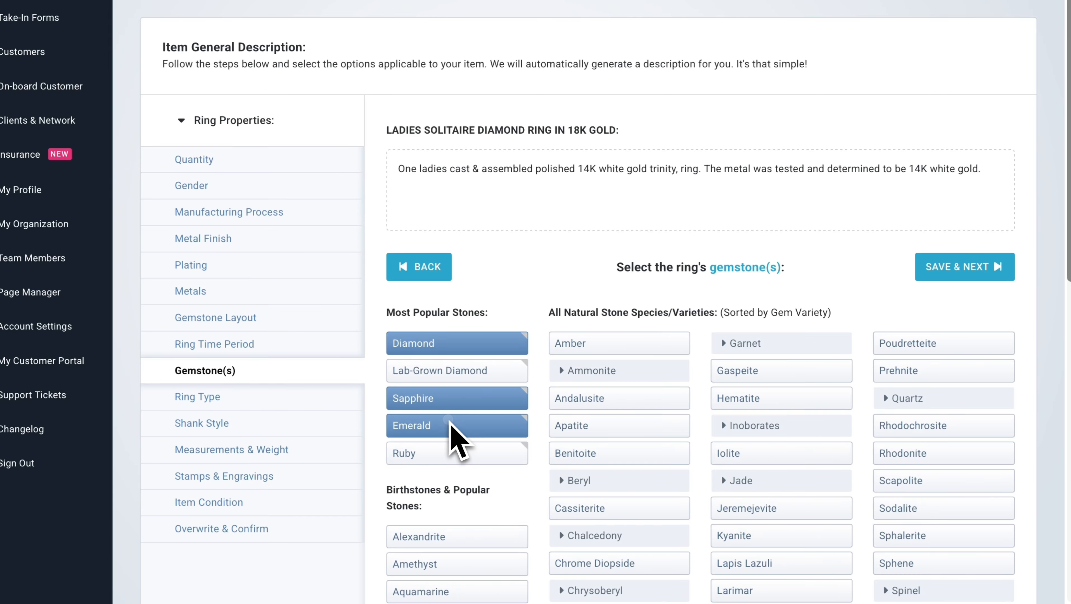
left_click(449, 424)
left_click(456, 402)
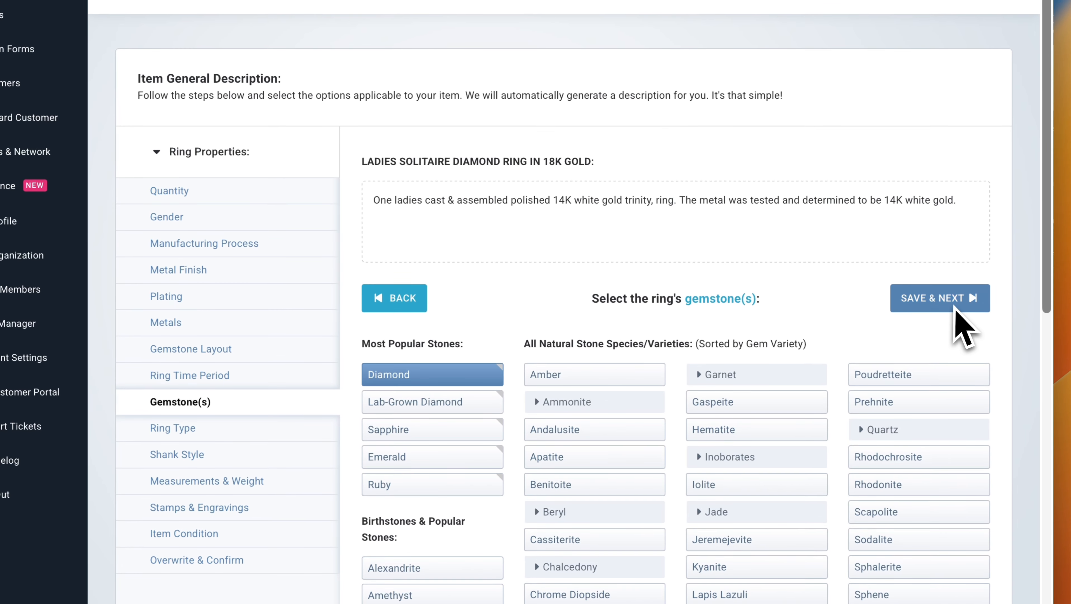
left_click(949, 286)
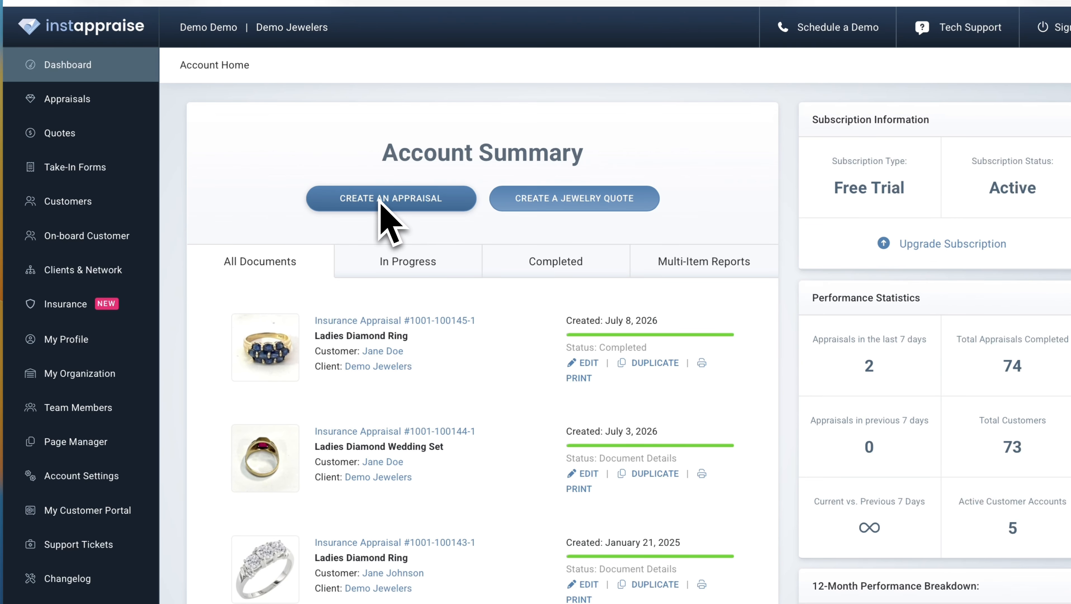
left_click(386, 207)
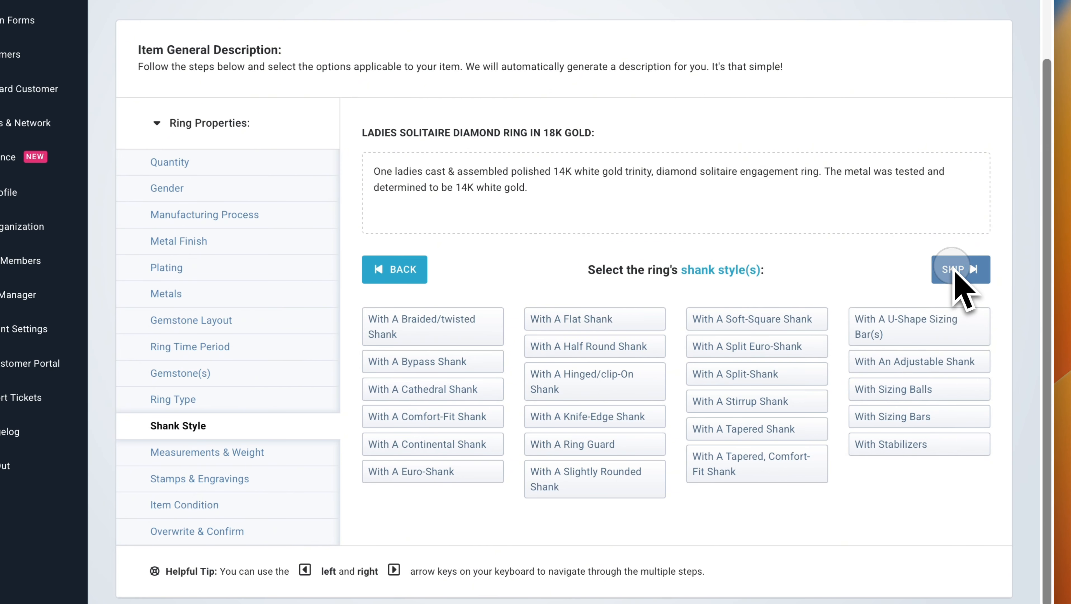
left_click(956, 266)
left_click(597, 325)
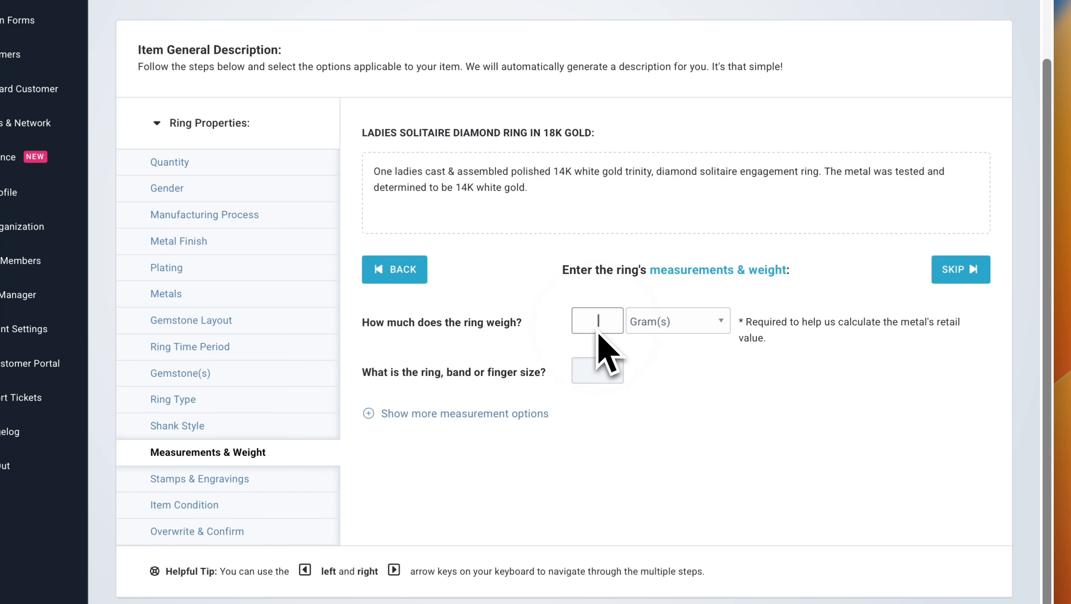
type("5.34")
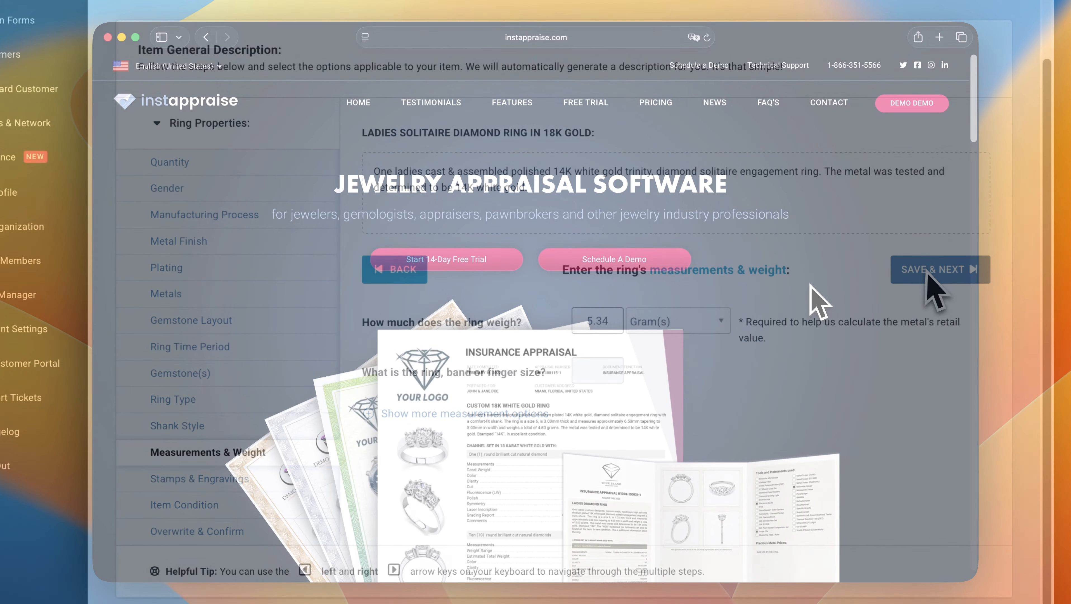